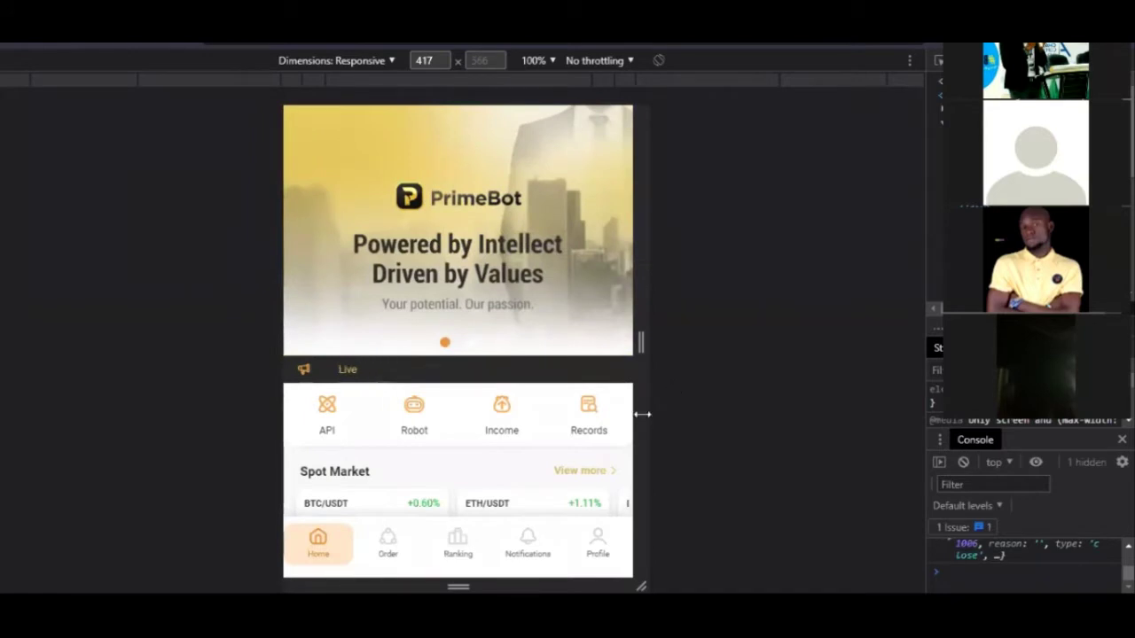
Open the Robot activation page from the home screen and view its robot validity, wallet and package sections.
{"action": "scroll", "coordinate": [532, 328], "scroll_direction": "down", "scroll_amount": 2}
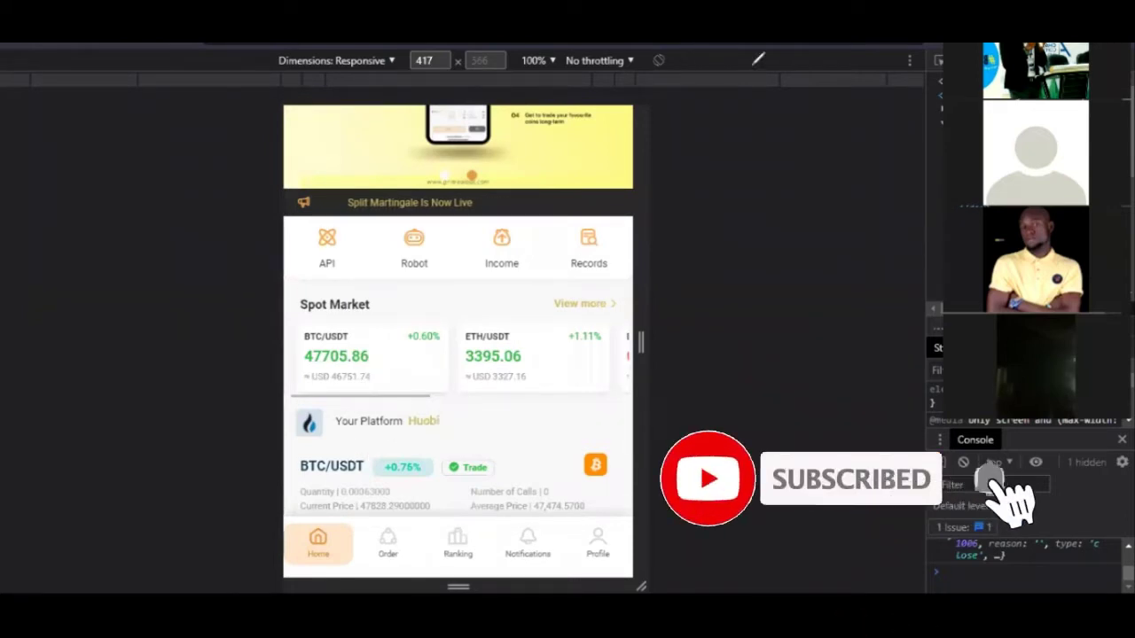
{"action": "mouse_move", "coordinate": [332, 222]}
{"action": "left_mouse_down"}
{"action": "mouse_move", "coordinate": [310, 277]}
{"action": "mouse_move", "coordinate": [362, 240]}
{"action": "mouse_move", "coordinate": [345, 215]}
{"action": "left_mouse_up"}
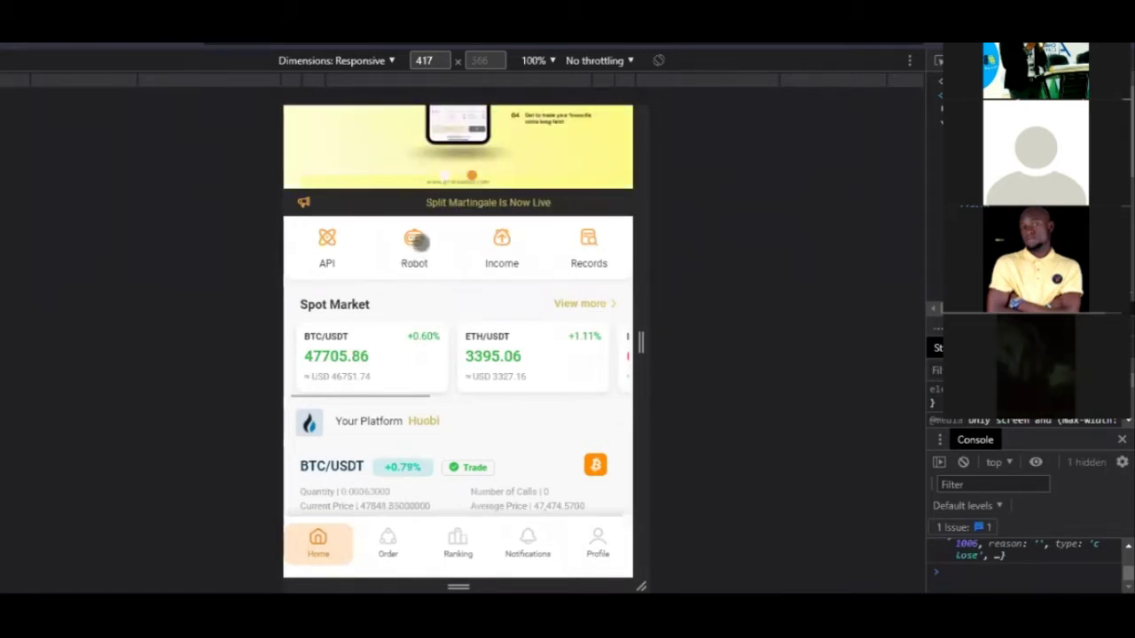
{"action": "left_click", "coordinate": [416, 279]}
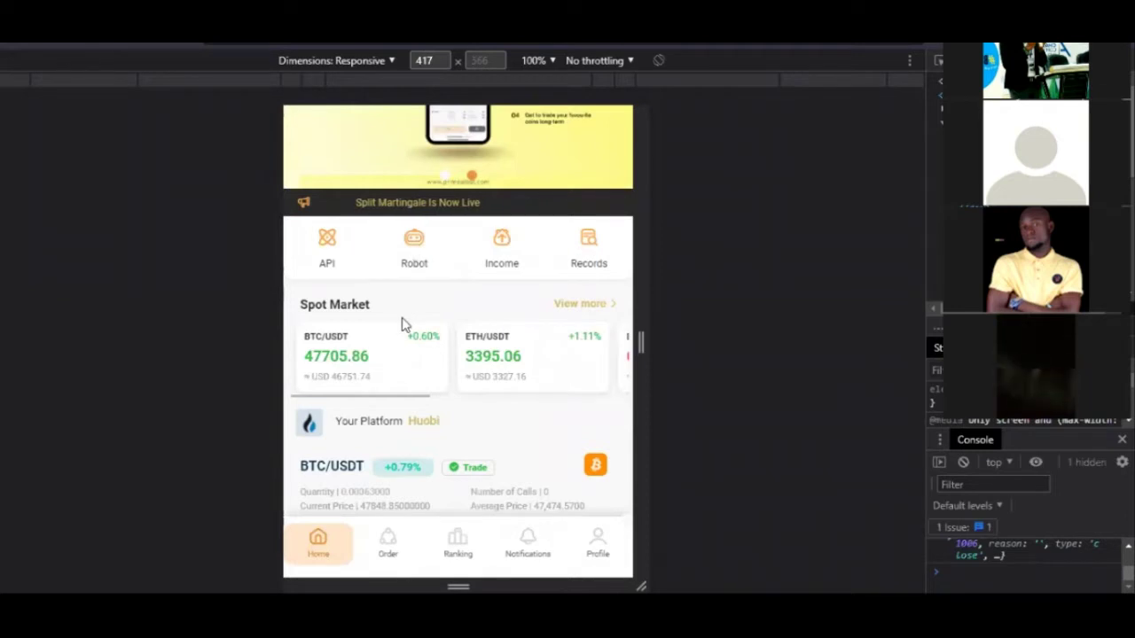
{"action": "scroll", "coordinate": [434, 286], "scroll_direction": "down", "scroll_amount": 3}
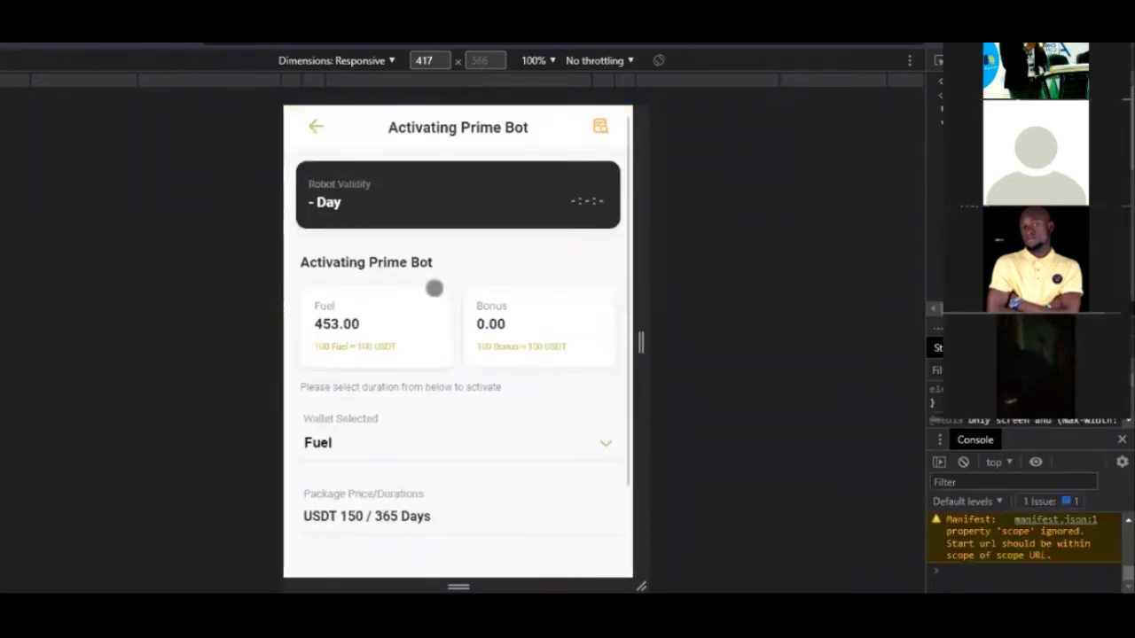
{"action": "scroll", "coordinate": [434, 286], "scroll_direction": "up", "scroll_amount": 3}
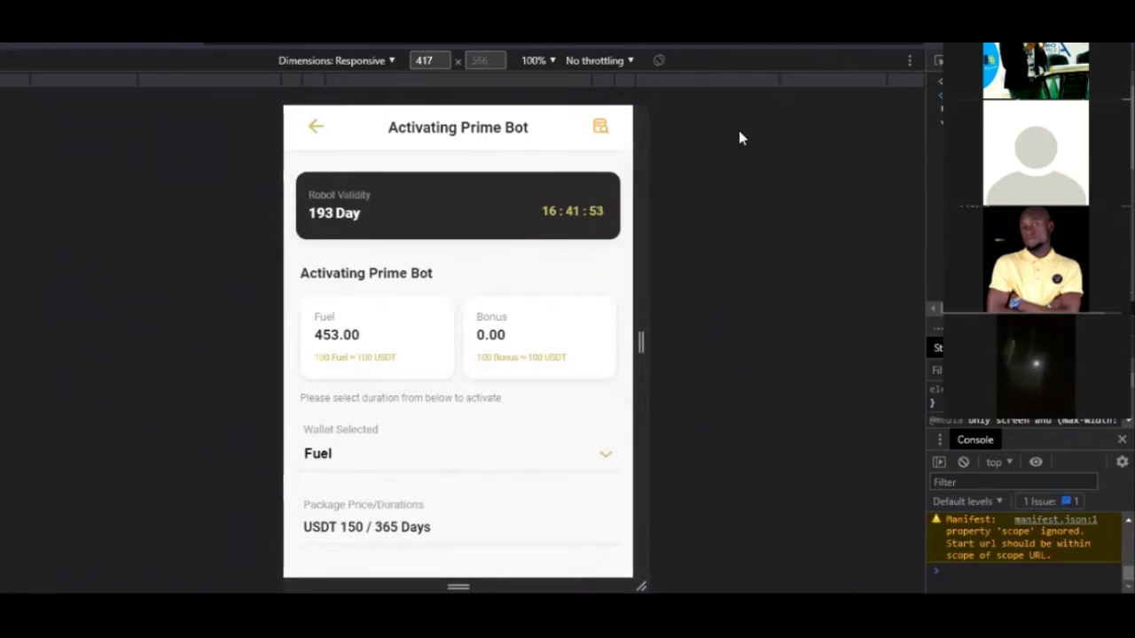
{"action": "scroll", "coordinate": [626, 235], "scroll_direction": "down", "scroll_amount": 1}
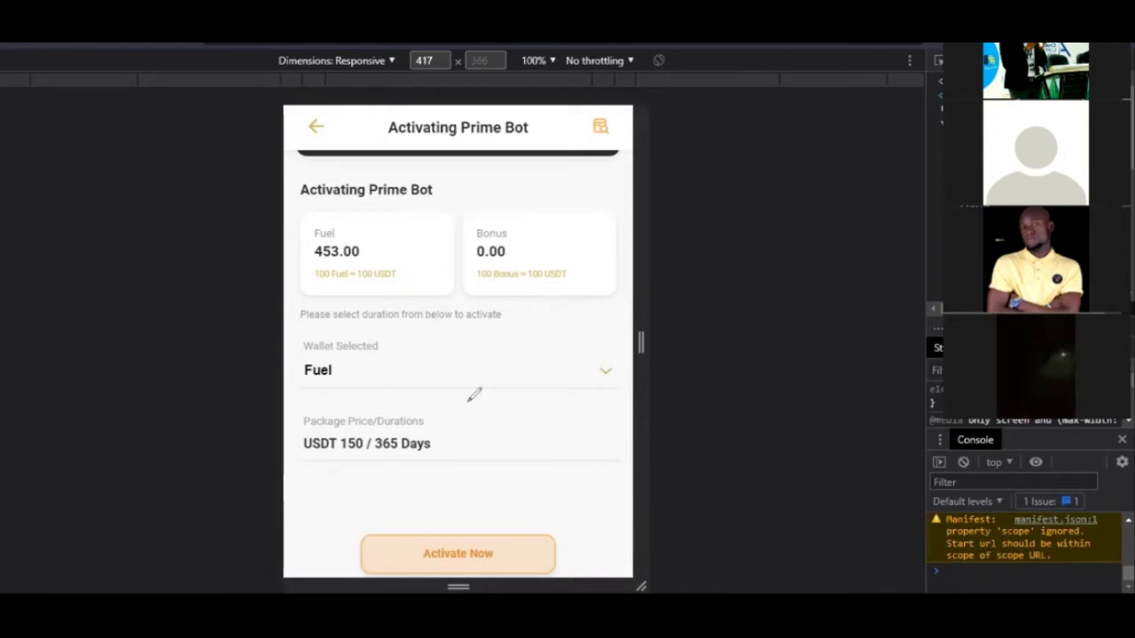
Mark the USDT 150 / 365 Days package and the Fuel and Bonus balances in red, and clear the markings.
{"action": "mouse_move", "coordinate": [345, 451]}
{"action": "left_mouse_down"}
{"action": "mouse_move", "coordinate": [353, 460]}
{"action": "mouse_move", "coordinate": [364, 441]}
{"action": "mouse_move", "coordinate": [383, 463]}
{"action": "mouse_move", "coordinate": [462, 408]}
{"action": "left_mouse_up"}
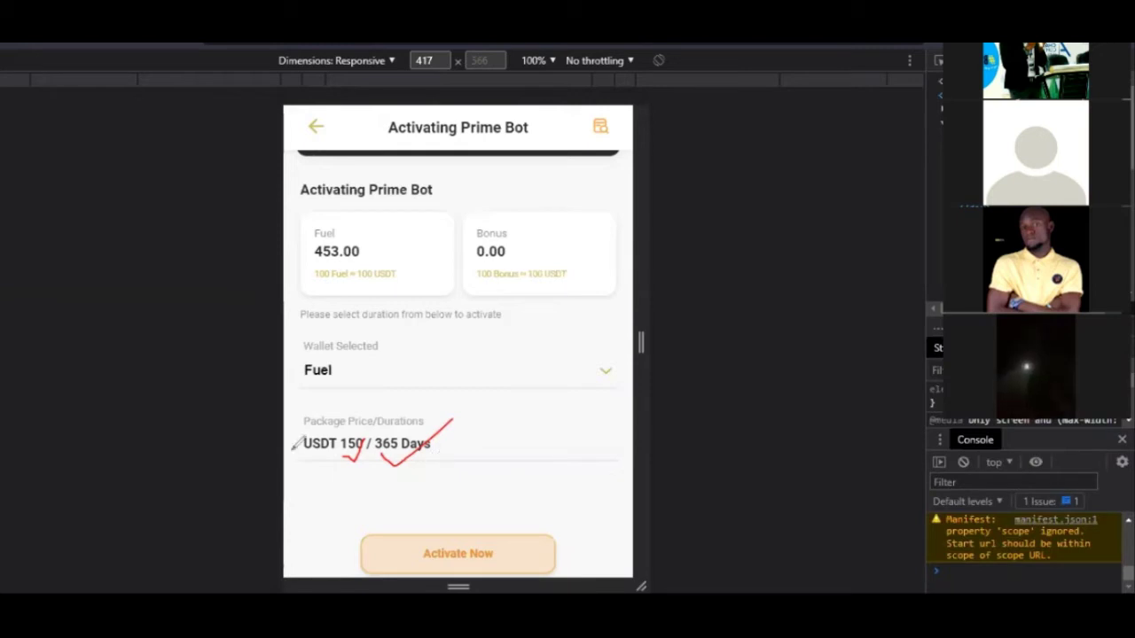
{"action": "mouse_move", "coordinate": [321, 217]}
{"action": "left_mouse_down"}
{"action": "mouse_move", "coordinate": [302, 227]}
{"action": "mouse_move", "coordinate": [364, 284]}
{"action": "mouse_move", "coordinate": [350, 217]}
{"action": "mouse_move", "coordinate": [325, 209]}
{"action": "left_mouse_up"}
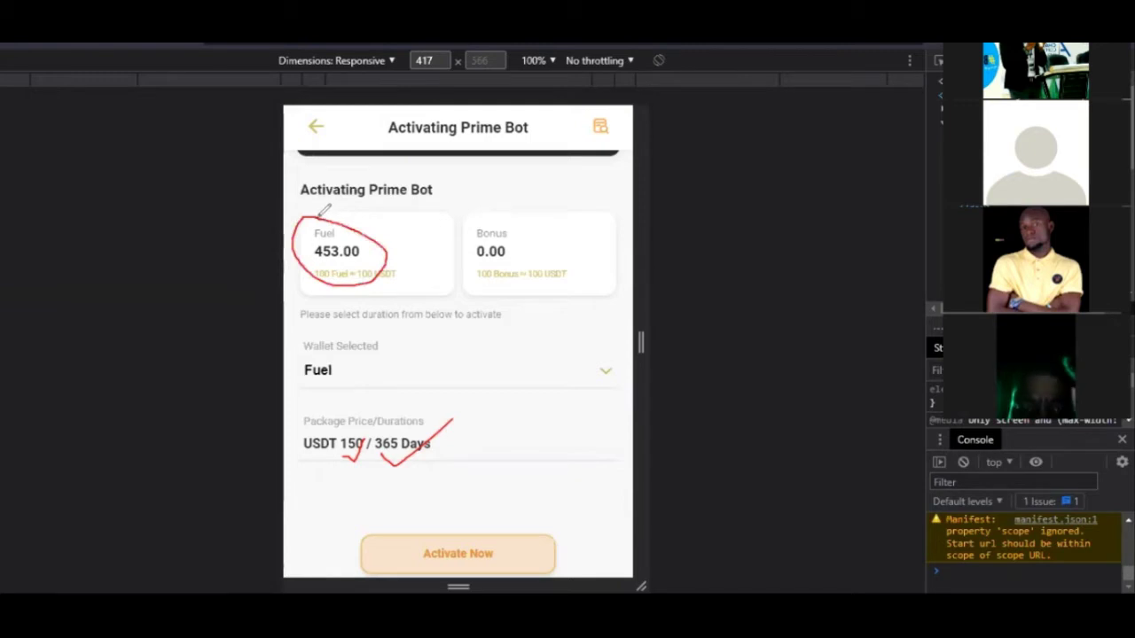
{"action": "mouse_move", "coordinate": [484, 271]}
{"action": "left_mouse_down"}
{"action": "mouse_move", "coordinate": [521, 219]}
{"action": "mouse_move", "coordinate": [488, 195]}
{"action": "left_mouse_up"}
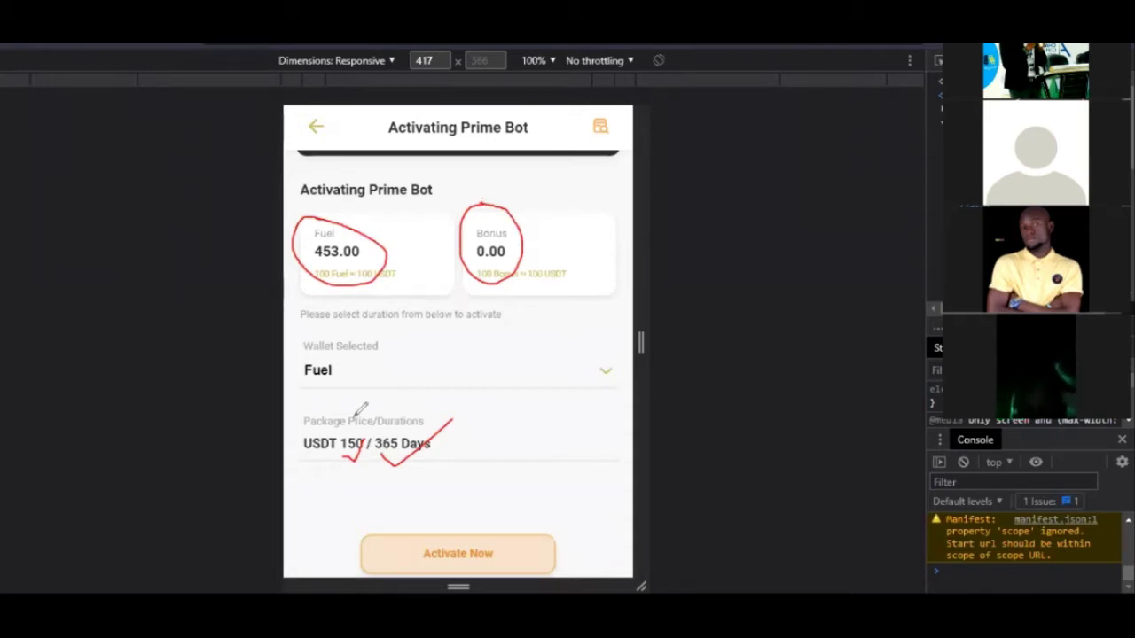
{"action": "left_click_drag", "start_coordinate": [353, 413], "coordinate": [333, 443]}
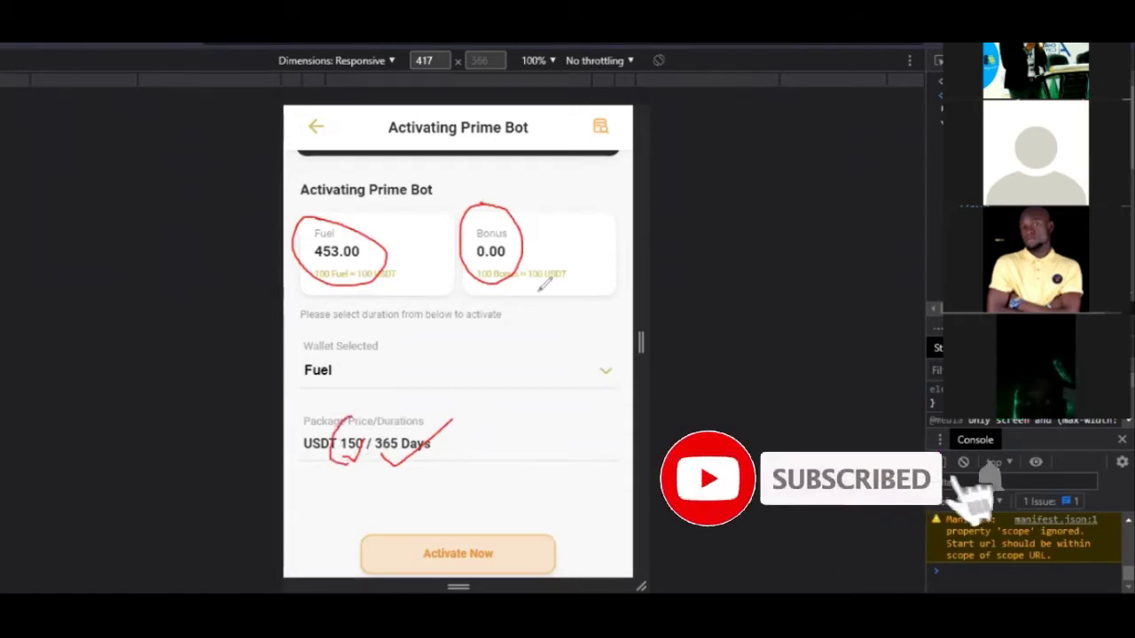
{"action": "left_click_drag", "start_coordinate": [535, 285], "coordinate": [549, 277]}
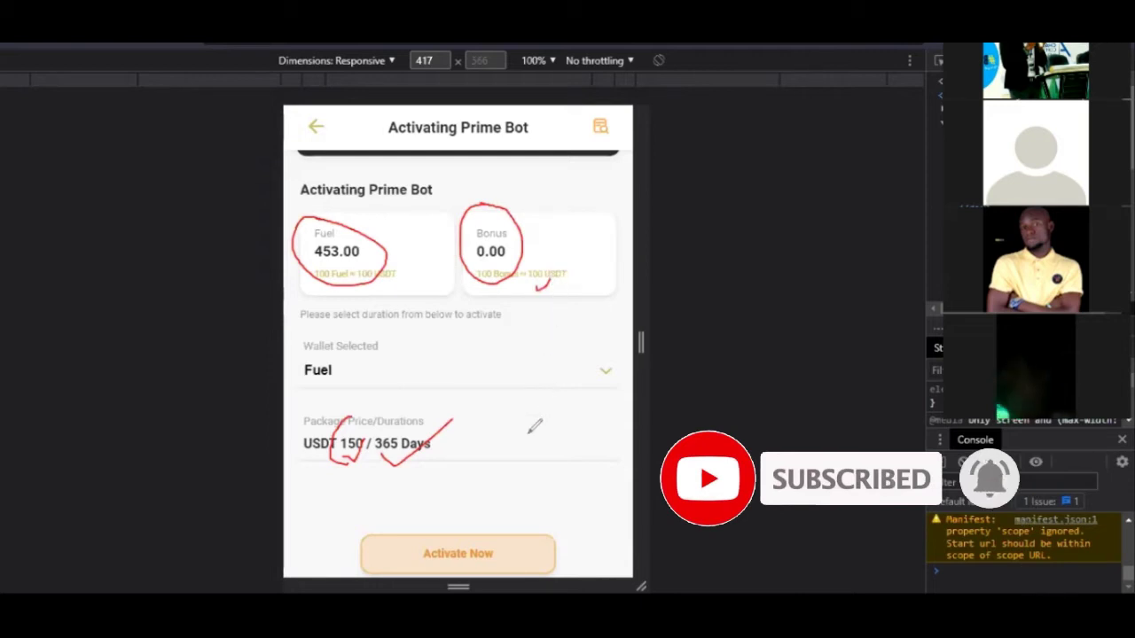
{"action": "mouse_move", "coordinate": [371, 417]}
{"action": "left_mouse_down"}
{"action": "mouse_move", "coordinate": [360, 465]}
{"action": "mouse_move", "coordinate": [343, 413]}
{"action": "left_mouse_up"}
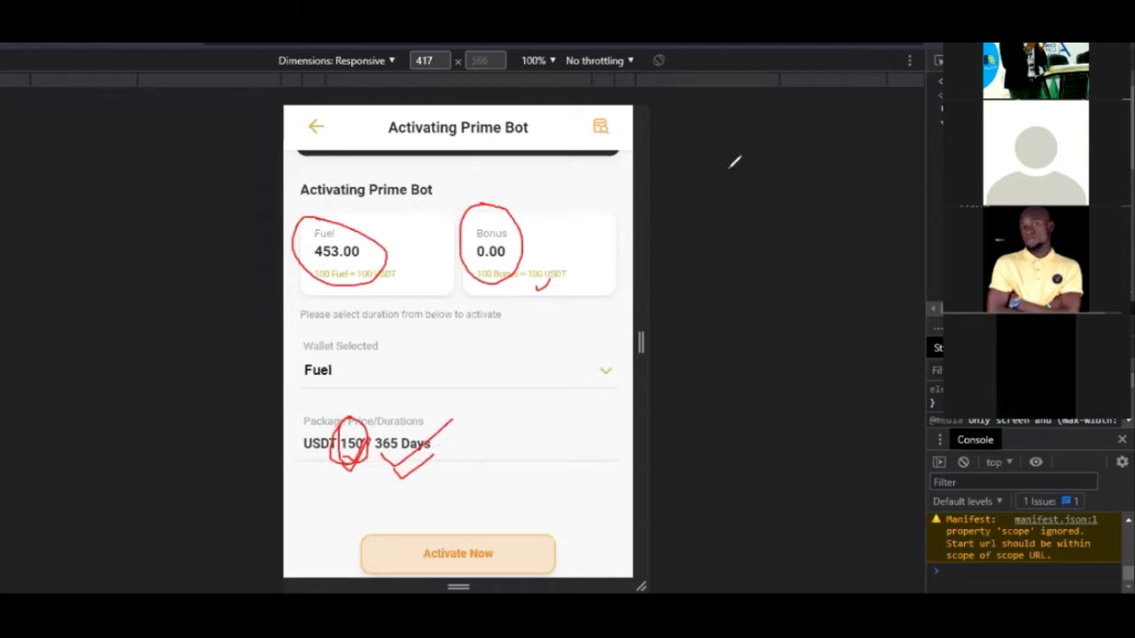
{"action": "key", "text": "e"}
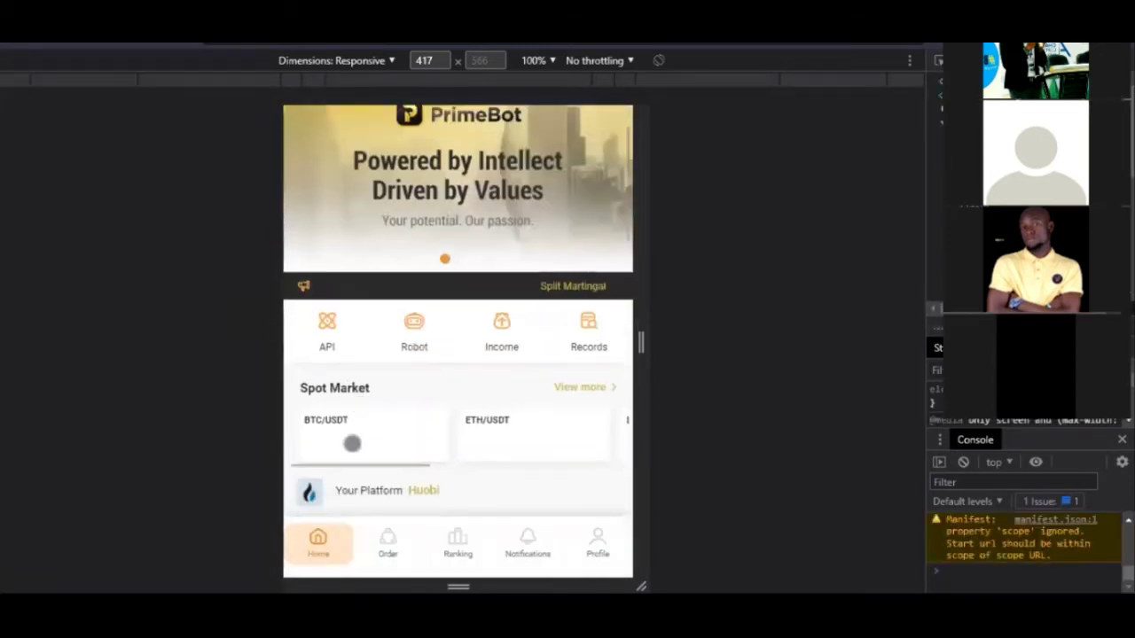
Open the API Binding page, and circle the Huobi Global and Binance logos with a tick beside Huobi before clearing the markings.
{"action": "left_click", "coordinate": [327, 336]}
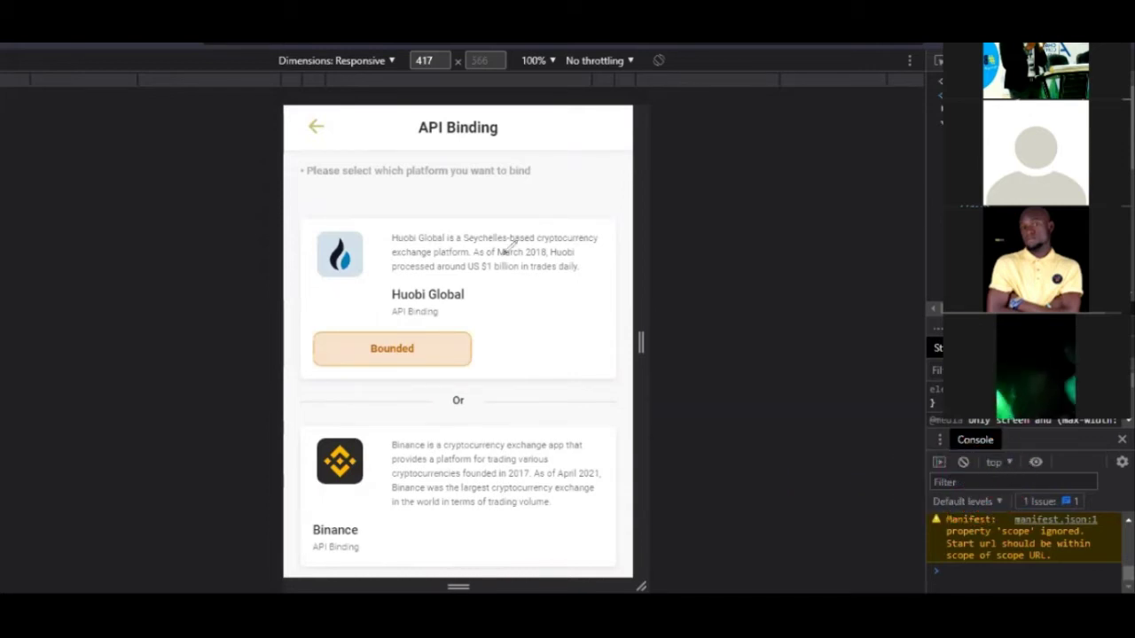
{"action": "left_click_drag", "start_coordinate": [388, 228], "coordinate": [355, 209]}
{"action": "mouse_move", "coordinate": [311, 413]}
{"action": "left_mouse_down"}
{"action": "mouse_move", "coordinate": [306, 432]}
{"action": "mouse_move", "coordinate": [359, 509]}
{"action": "mouse_move", "coordinate": [312, 415]}
{"action": "left_mouse_up"}
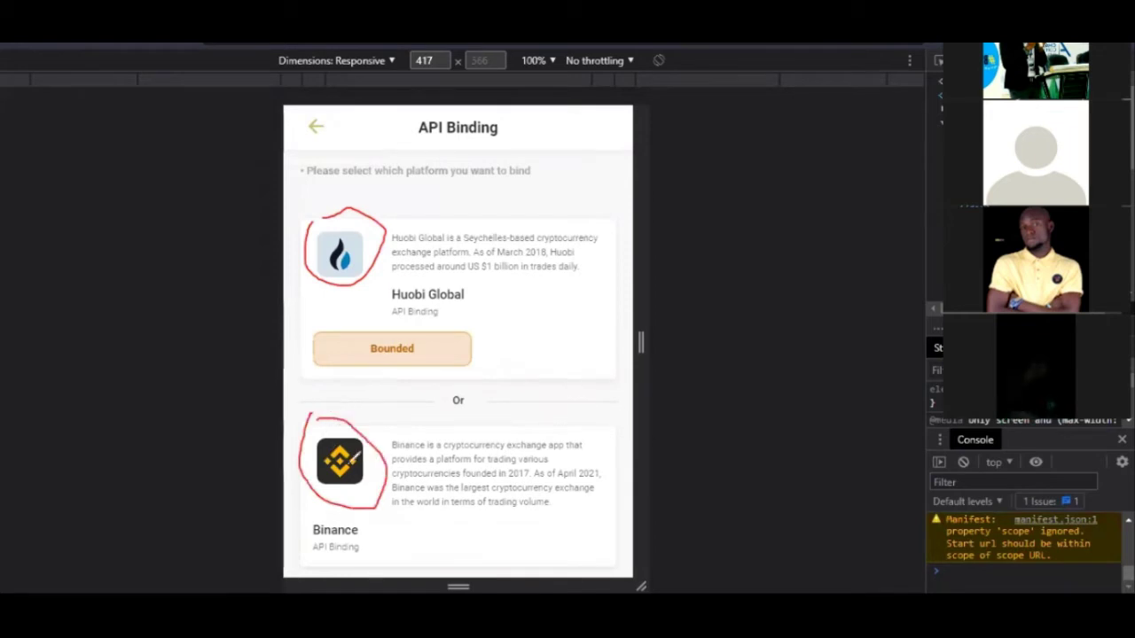
{"action": "mouse_move", "coordinate": [360, 265]}
{"action": "left_mouse_down"}
{"action": "mouse_move", "coordinate": [380, 280]}
{"action": "mouse_move", "coordinate": [411, 233]}
{"action": "left_mouse_up"}
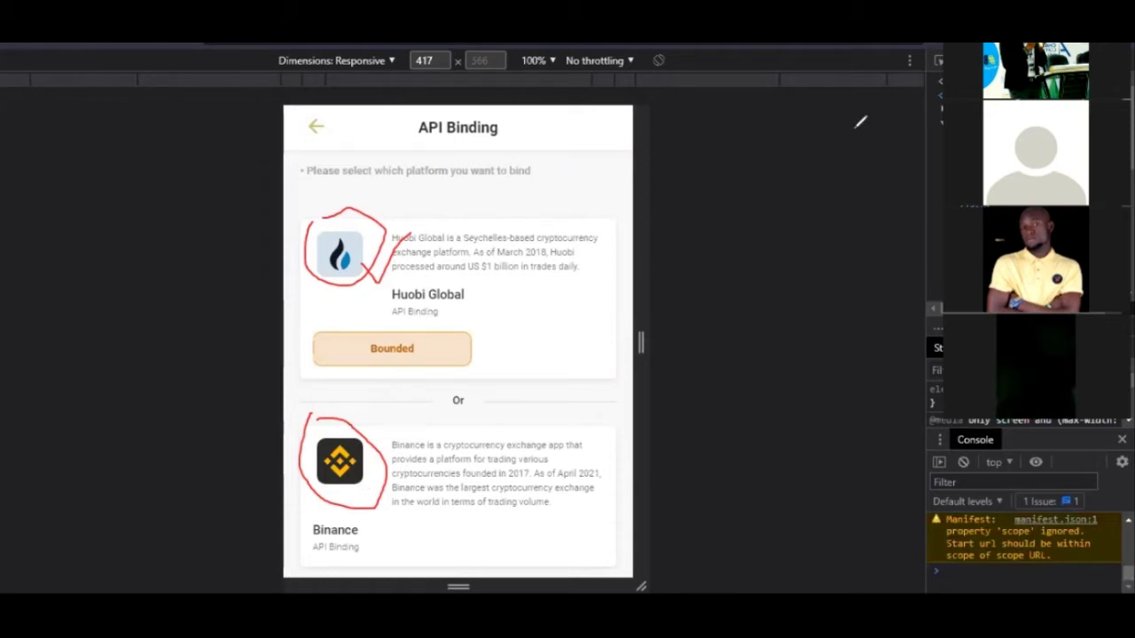
{"action": "key", "text": "e"}
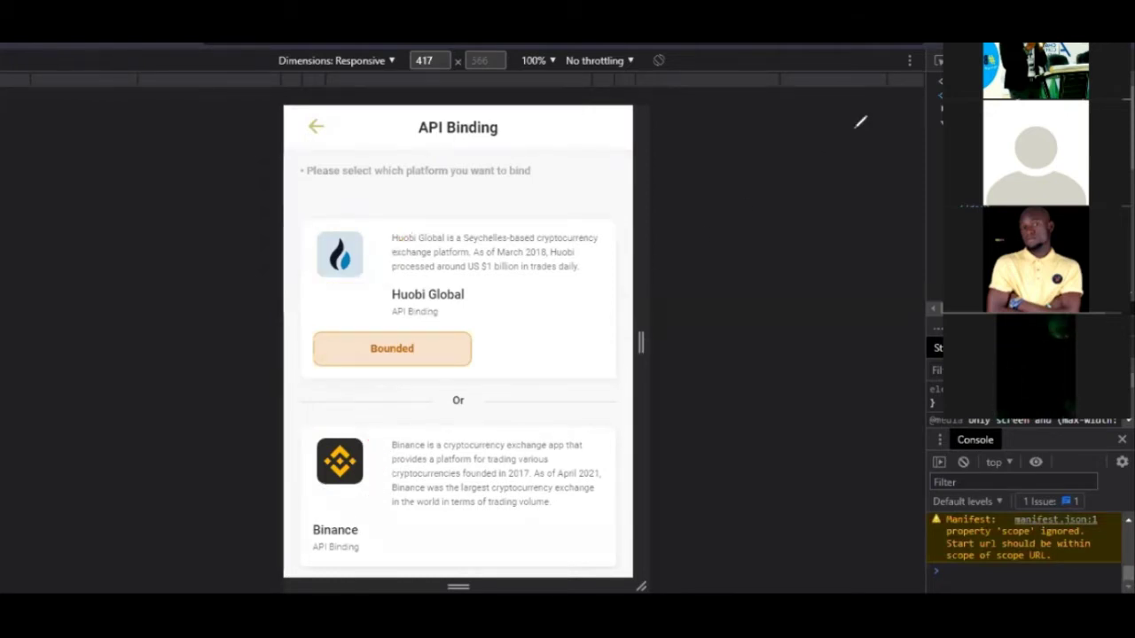
Leave the API Binding page and browse the trading pairs on the Order page to open LTC/USDT.
{"action": "left_click", "coordinate": [320, 130]}
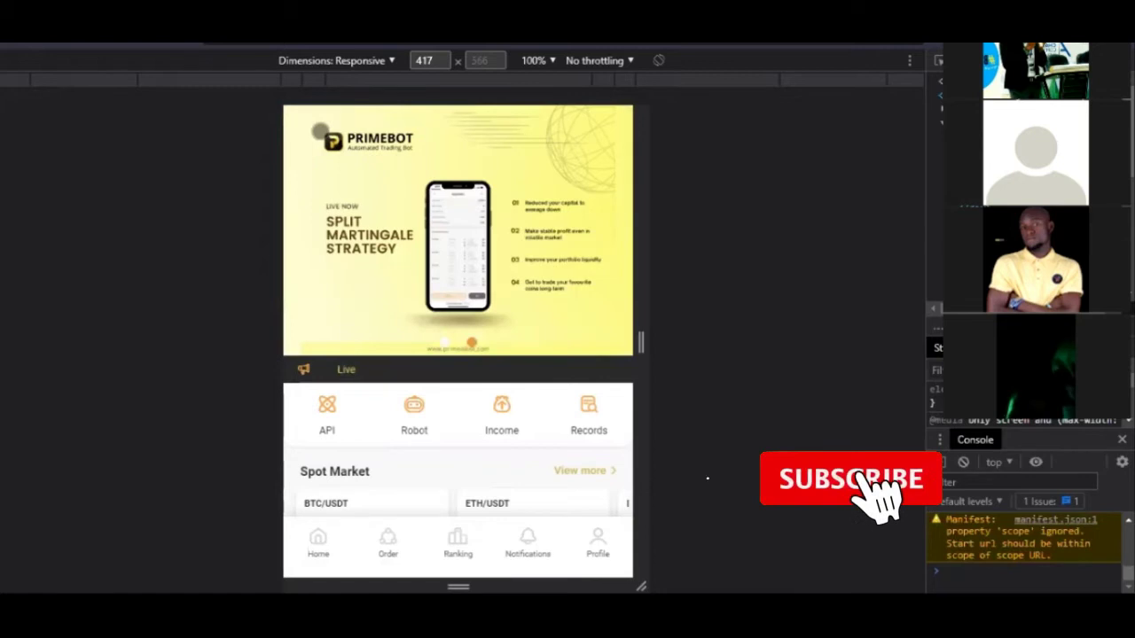
{"action": "left_click_drag", "start_coordinate": [426, 450], "coordinate": [346, 285]}
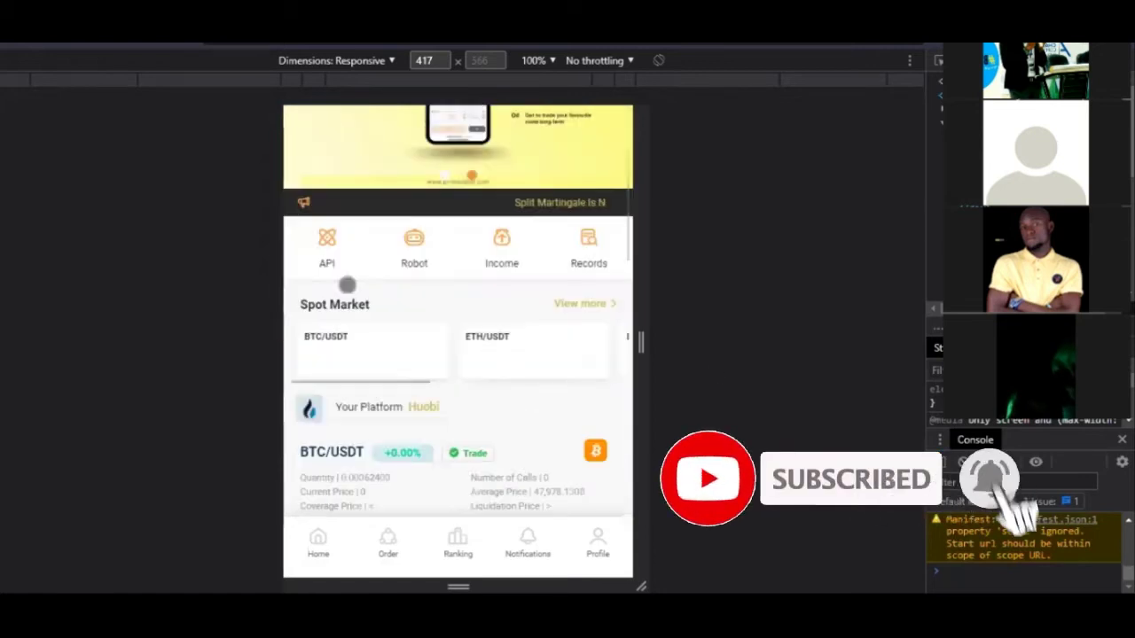
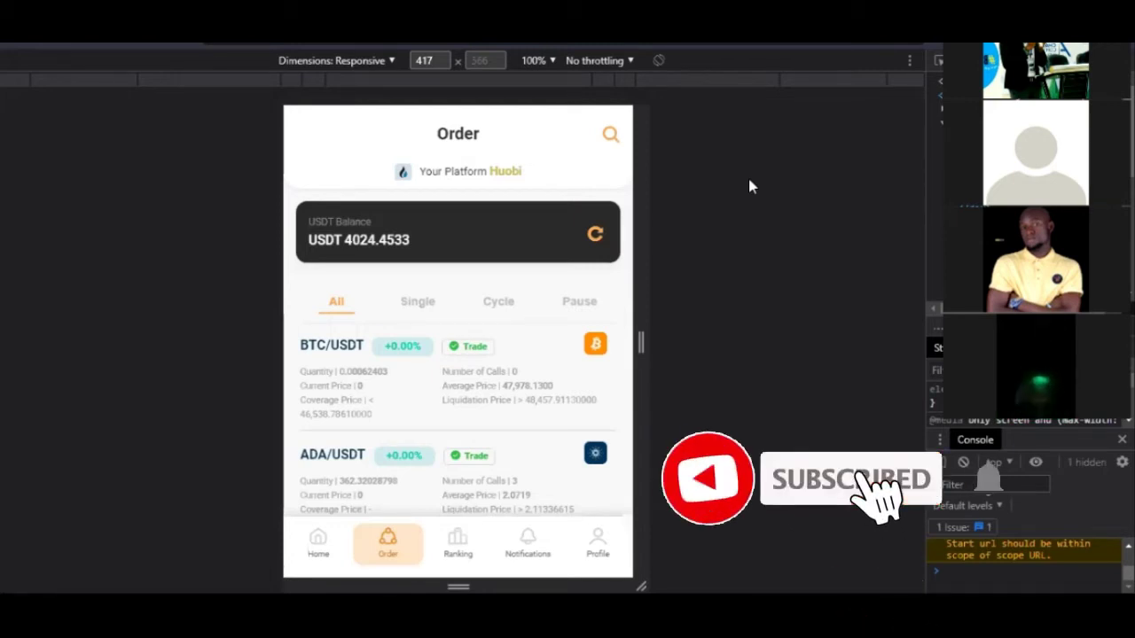
{"action": "scroll", "coordinate": [453, 365], "scroll_direction": "down", "scroll_amount": 10}
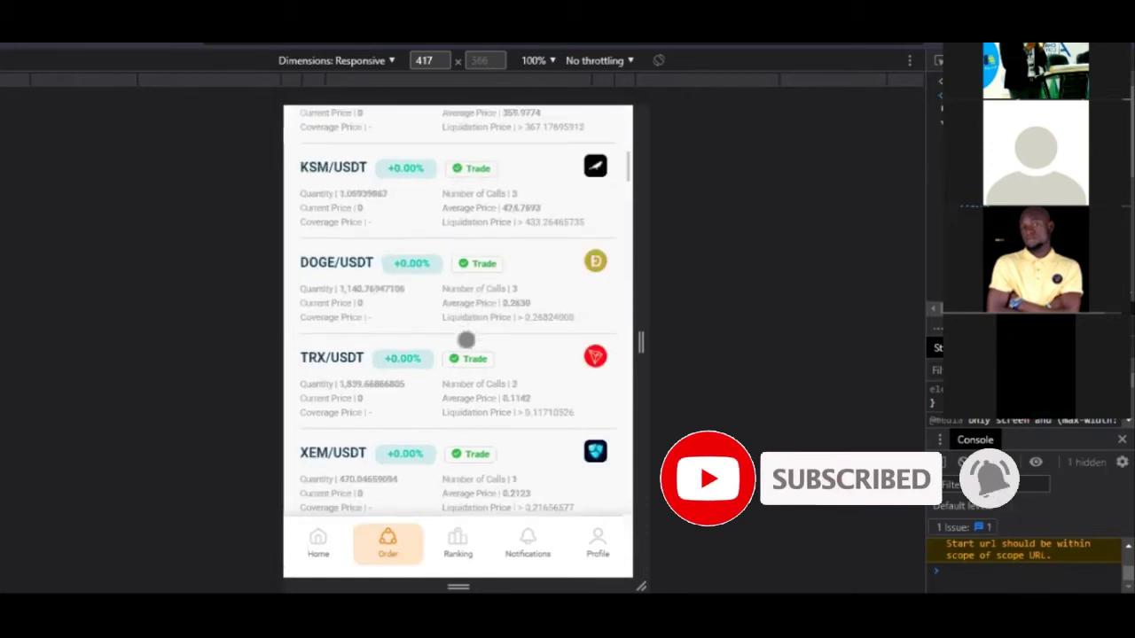
{"action": "scroll", "coordinate": [453, 375], "scroll_direction": "down", "scroll_amount": 8}
{"action": "scroll", "coordinate": [454, 375], "scroll_direction": "up", "scroll_amount": 3}
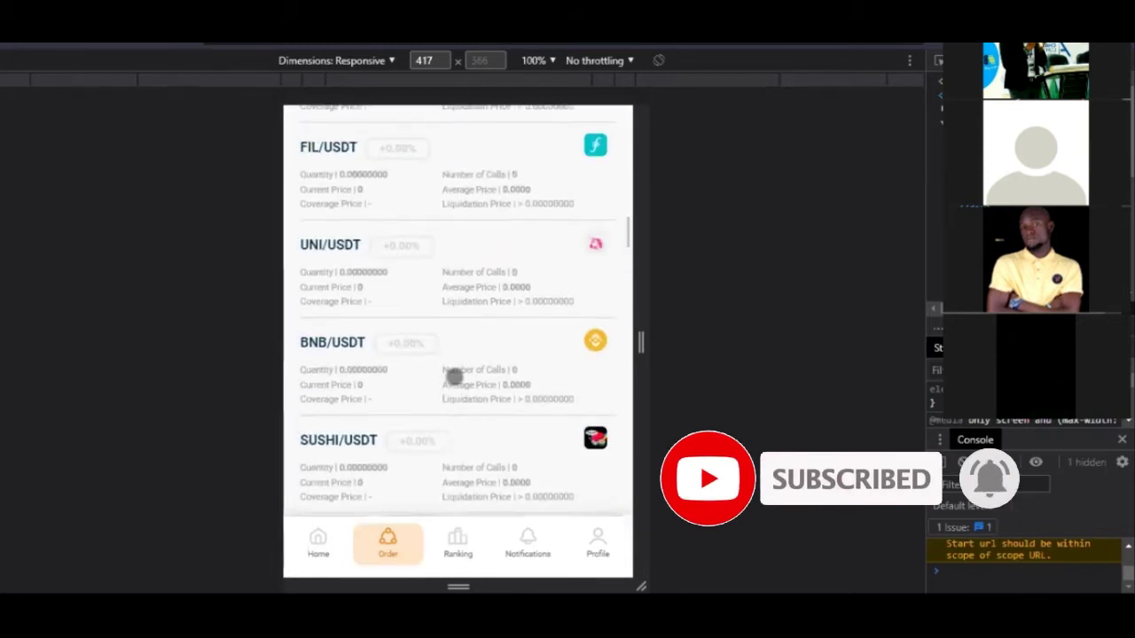
{"action": "scroll", "coordinate": [415, 382], "scroll_direction": "up", "scroll_amount": 2}
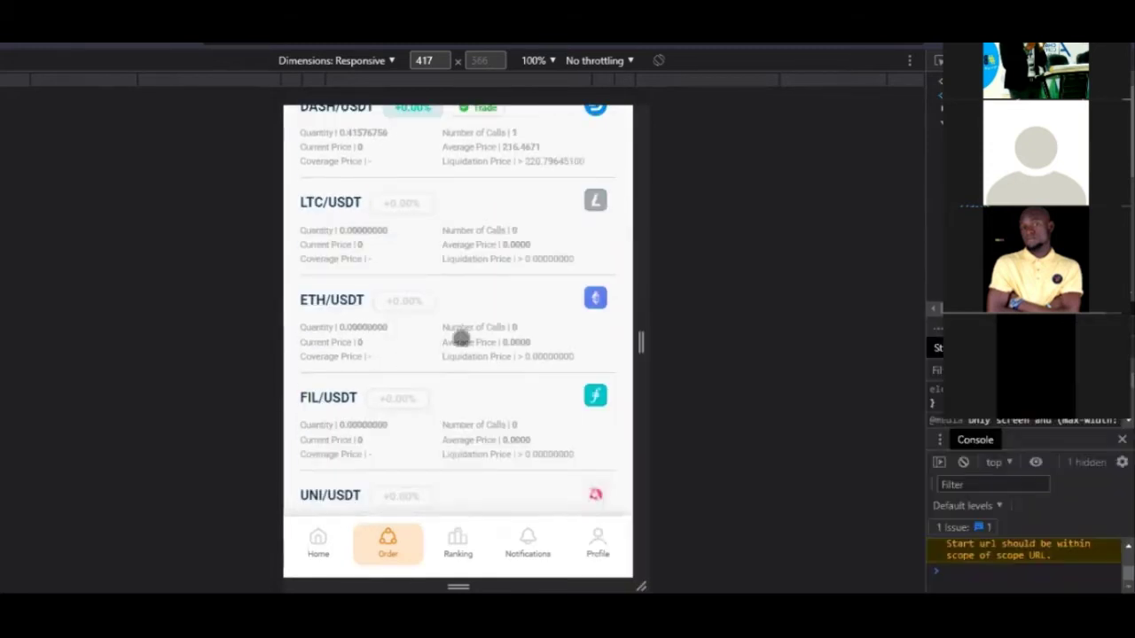
{"action": "scroll", "coordinate": [415, 321], "scroll_direction": "up", "scroll_amount": 1}
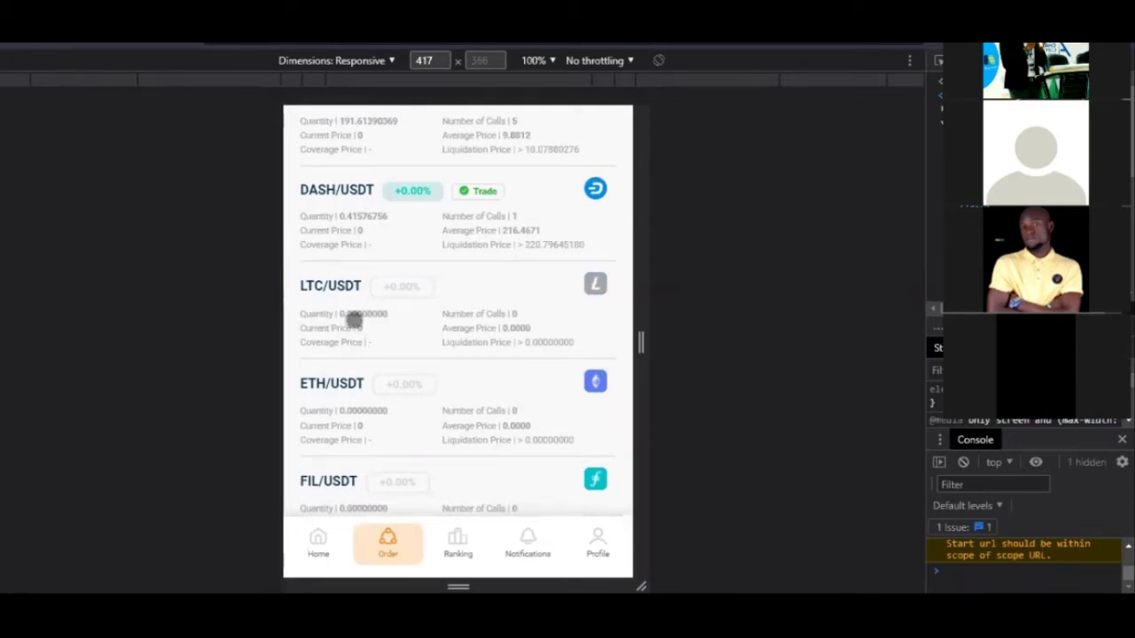
{"action": "left_click", "coordinate": [354, 319]}
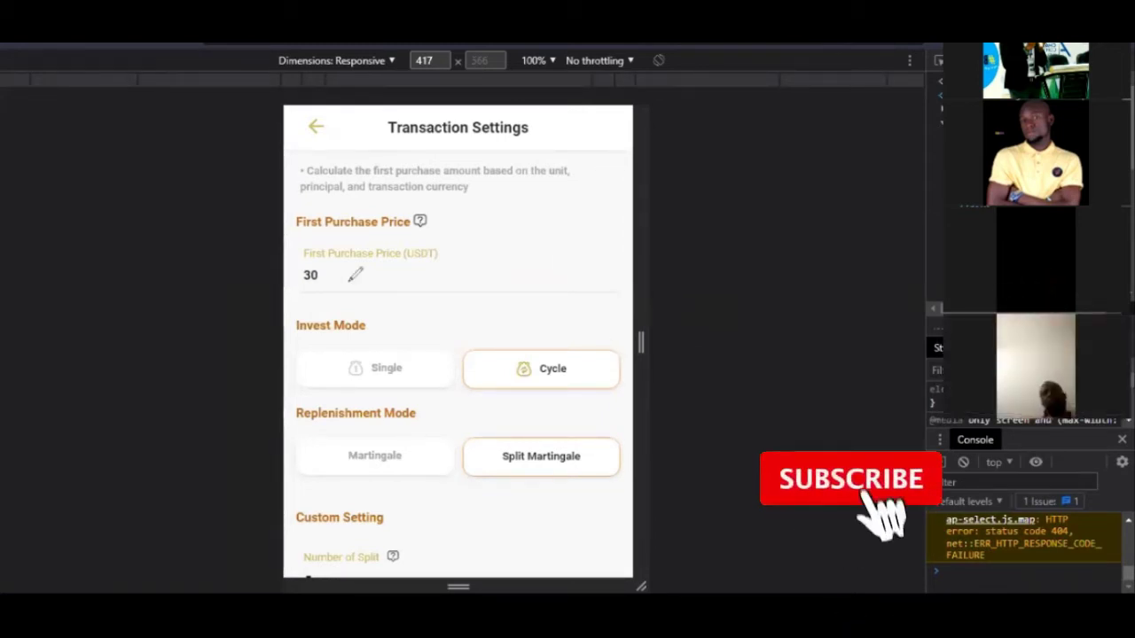
Circle and tick the first purchase price of 30 USDT, and tick the Single and Cycle invest modes in red.
{"action": "left_click_drag", "start_coordinate": [306, 297], "coordinate": [345, 274]}
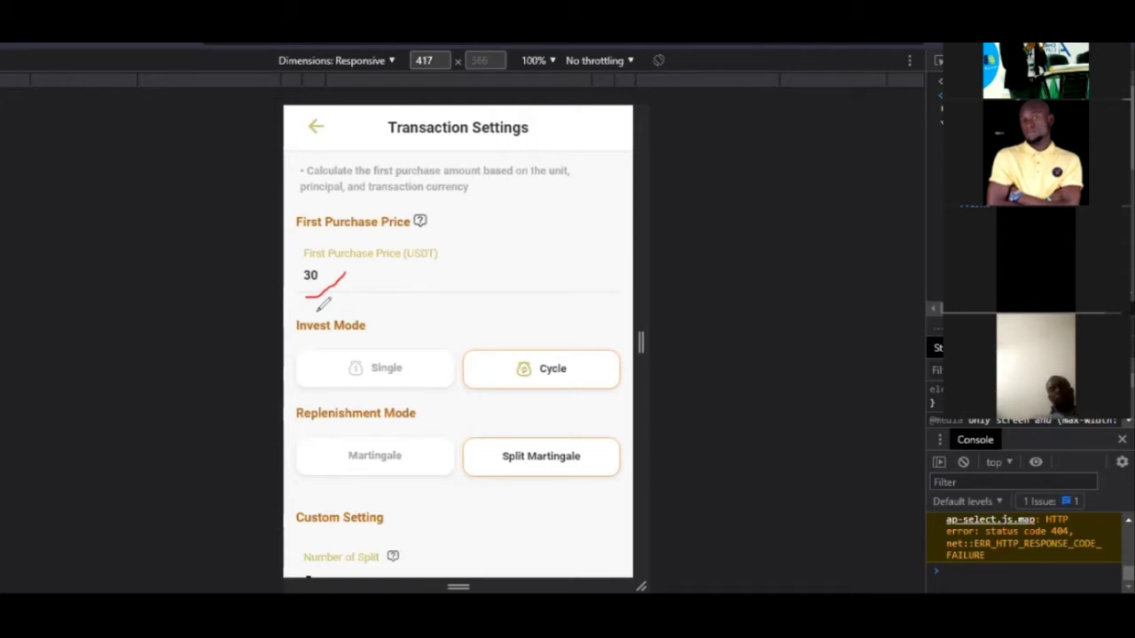
{"action": "mouse_move", "coordinate": [334, 251]}
{"action": "left_mouse_down"}
{"action": "mouse_move", "coordinate": [290, 289]}
{"action": "mouse_move", "coordinate": [342, 276]}
{"action": "left_mouse_up"}
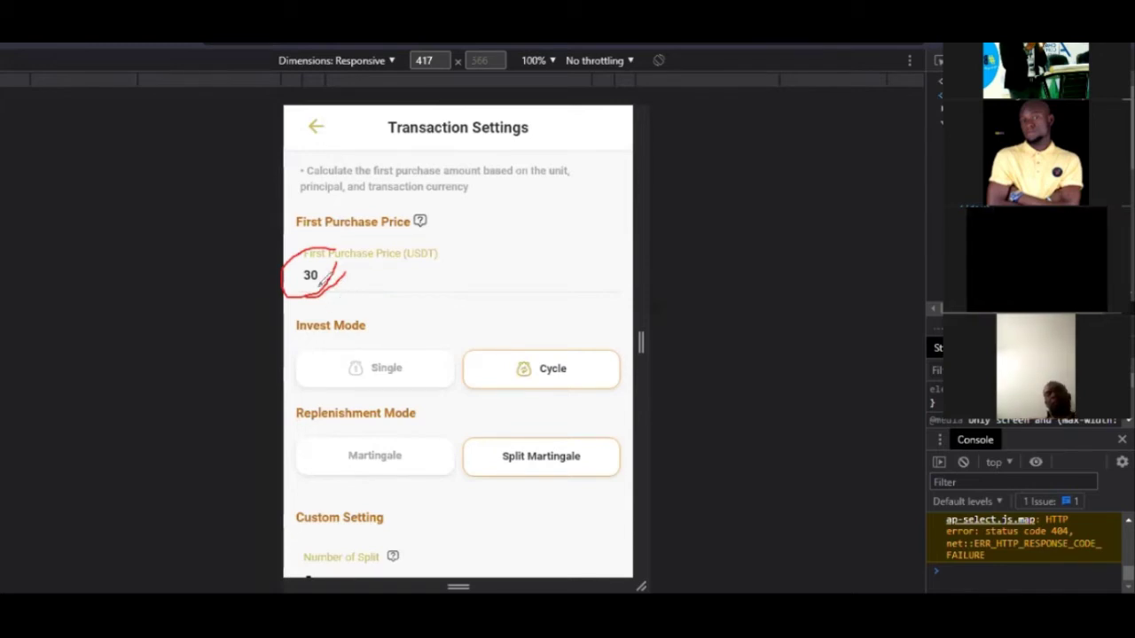
{"action": "left_click_drag", "start_coordinate": [310, 292], "coordinate": [339, 260]}
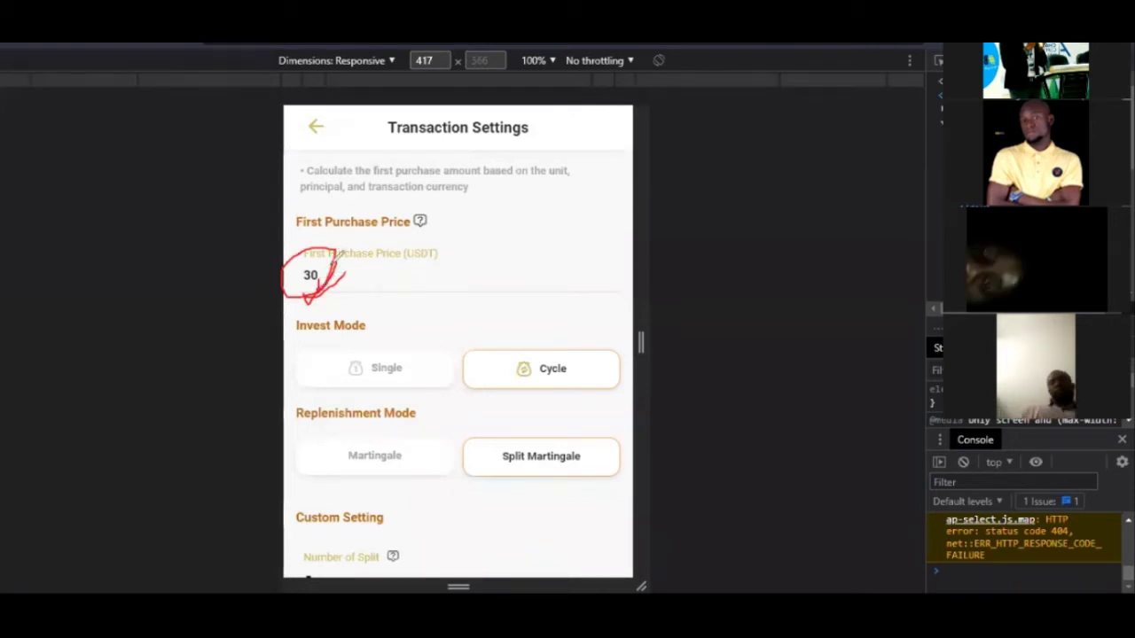
{"action": "left_click_drag", "start_coordinate": [315, 293], "coordinate": [339, 257]}
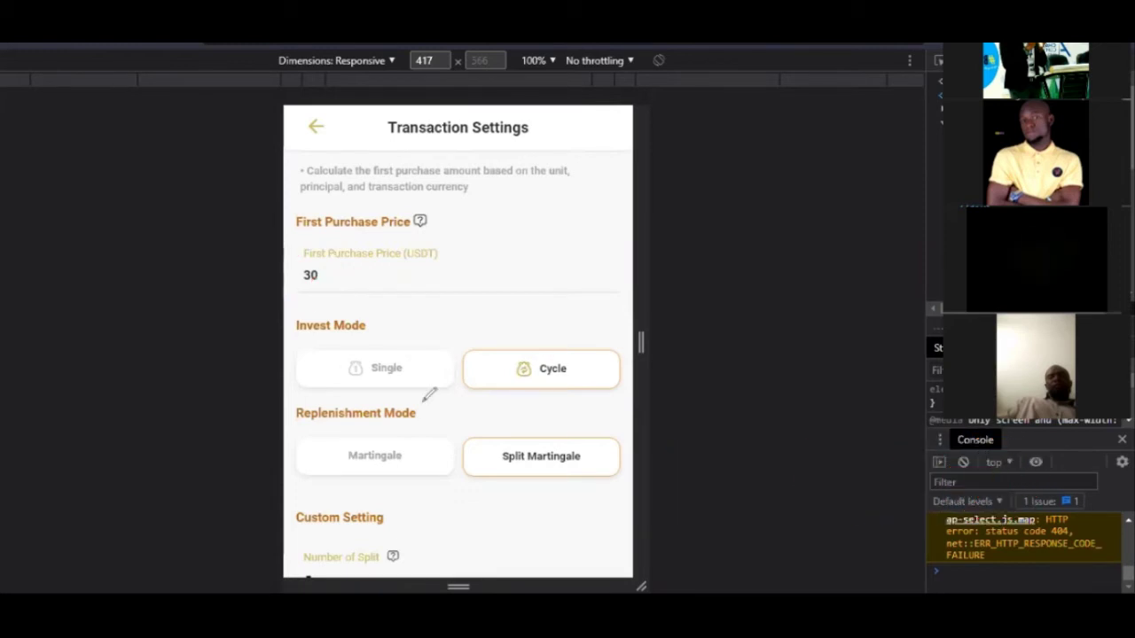
{"action": "left_click_drag", "start_coordinate": [353, 397], "coordinate": [379, 383]}
{"action": "mouse_move", "coordinate": [514, 396]}
{"action": "left_mouse_down"}
{"action": "mouse_move", "coordinate": [528, 418]}
{"action": "mouse_move", "coordinate": [553, 389]}
{"action": "left_mouse_up"}
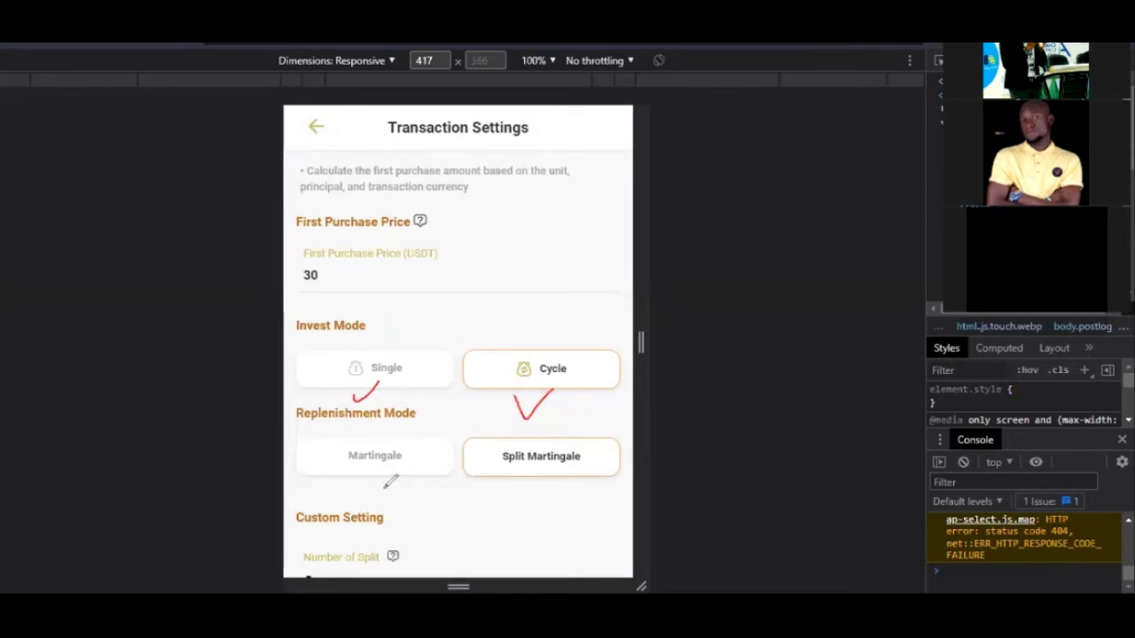
Circle both Replenishment Mode options in red, adding ticks to Split Martingale and crossing out Martingale.
{"action": "mouse_move", "coordinate": [366, 486]}
{"action": "left_mouse_down"}
{"action": "mouse_move", "coordinate": [425, 454]}
{"action": "mouse_move", "coordinate": [413, 429]}
{"action": "mouse_move", "coordinate": [330, 440]}
{"action": "mouse_move", "coordinate": [377, 502]}
{"action": "left_mouse_up"}
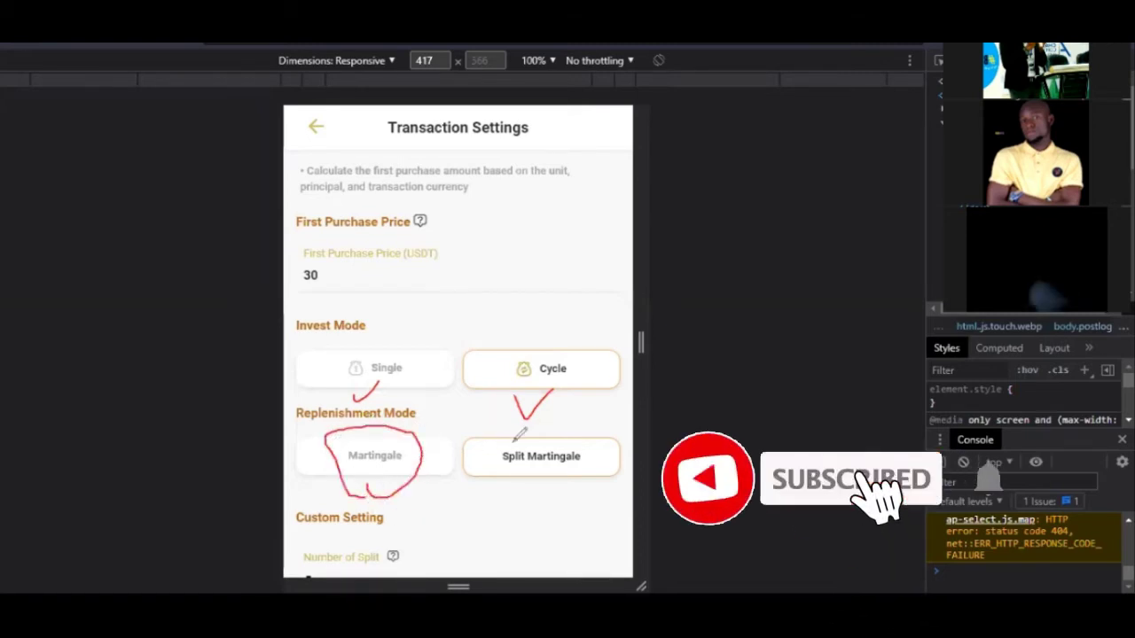
{"action": "mouse_move", "coordinate": [503, 424]}
{"action": "left_mouse_down"}
{"action": "mouse_move", "coordinate": [476, 461]}
{"action": "mouse_move", "coordinate": [532, 499]}
{"action": "mouse_move", "coordinate": [581, 431]}
{"action": "mouse_move", "coordinate": [502, 416]}
{"action": "left_mouse_up"}
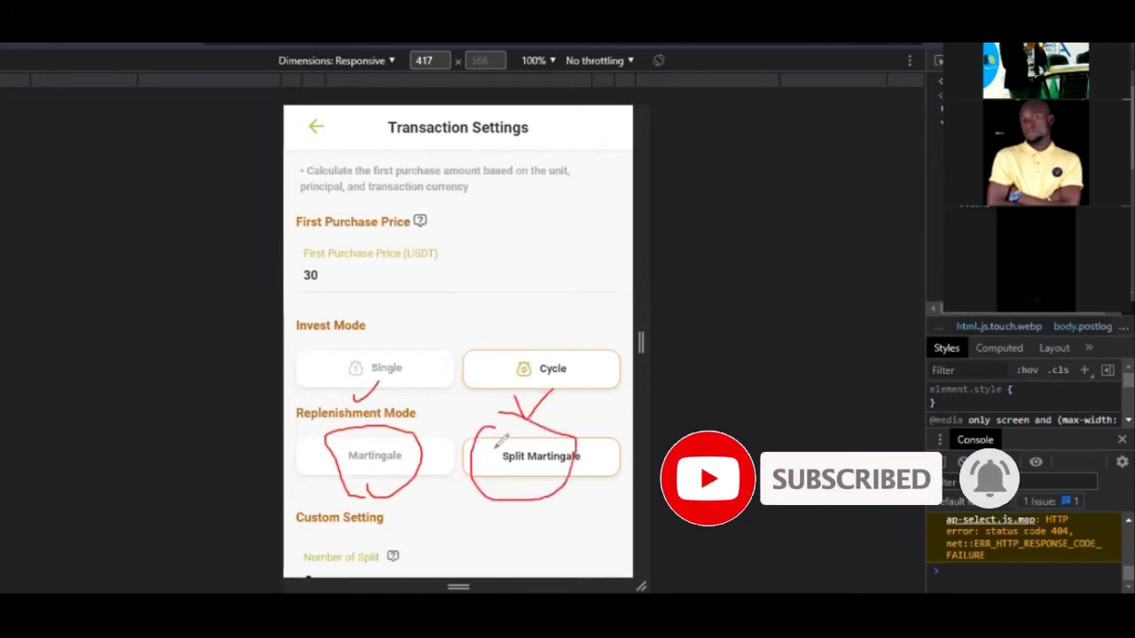
{"action": "mouse_move", "coordinate": [535, 502]}
{"action": "left_mouse_down"}
{"action": "mouse_move", "coordinate": [553, 507]}
{"action": "mouse_move", "coordinate": [593, 474]}
{"action": "left_mouse_up"}
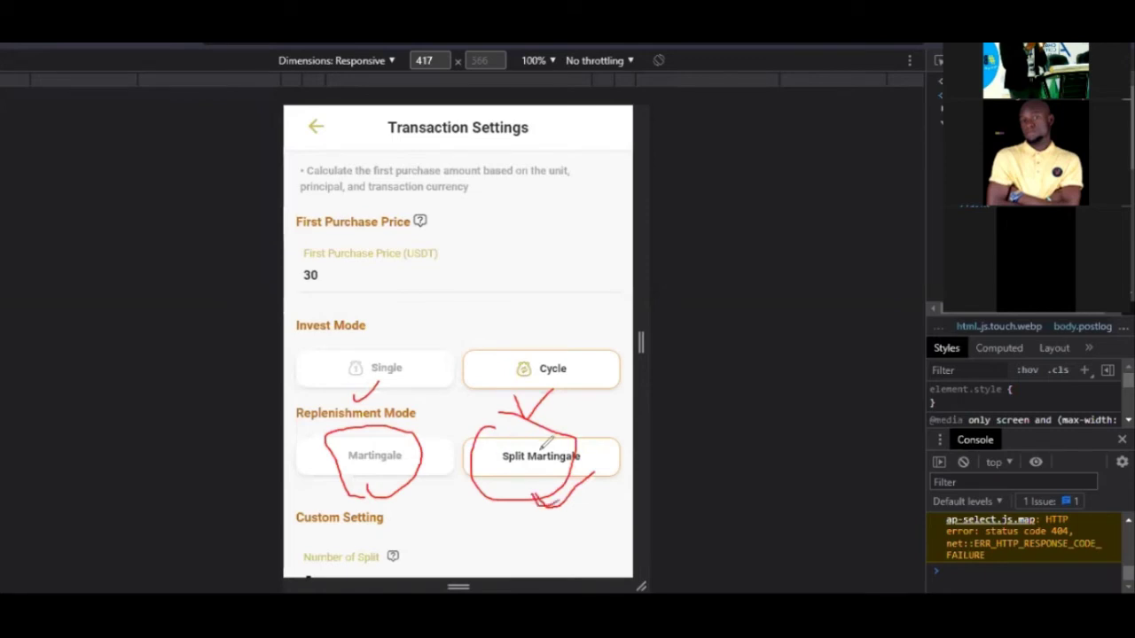
{"action": "left_click_drag", "start_coordinate": [523, 468], "coordinate": [545, 490]}
{"action": "left_click_drag", "start_coordinate": [410, 438], "coordinate": [363, 472]}
{"action": "mouse_move", "coordinate": [353, 433]}
{"action": "left_mouse_down"}
{"action": "mouse_move", "coordinate": [399, 440]}
{"action": "mouse_move", "coordinate": [402, 461]}
{"action": "left_mouse_up"}
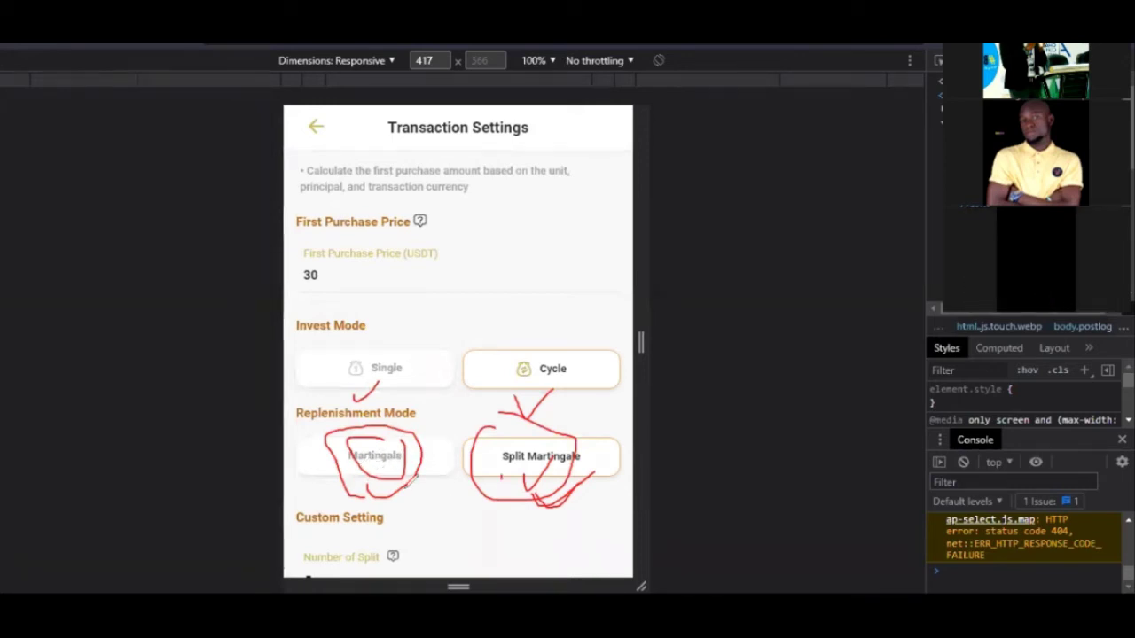
{"action": "mouse_move", "coordinate": [411, 425]}
{"action": "left_mouse_down"}
{"action": "mouse_move", "coordinate": [365, 461]}
{"action": "mouse_move", "coordinate": [403, 465]}
{"action": "left_mouse_up"}
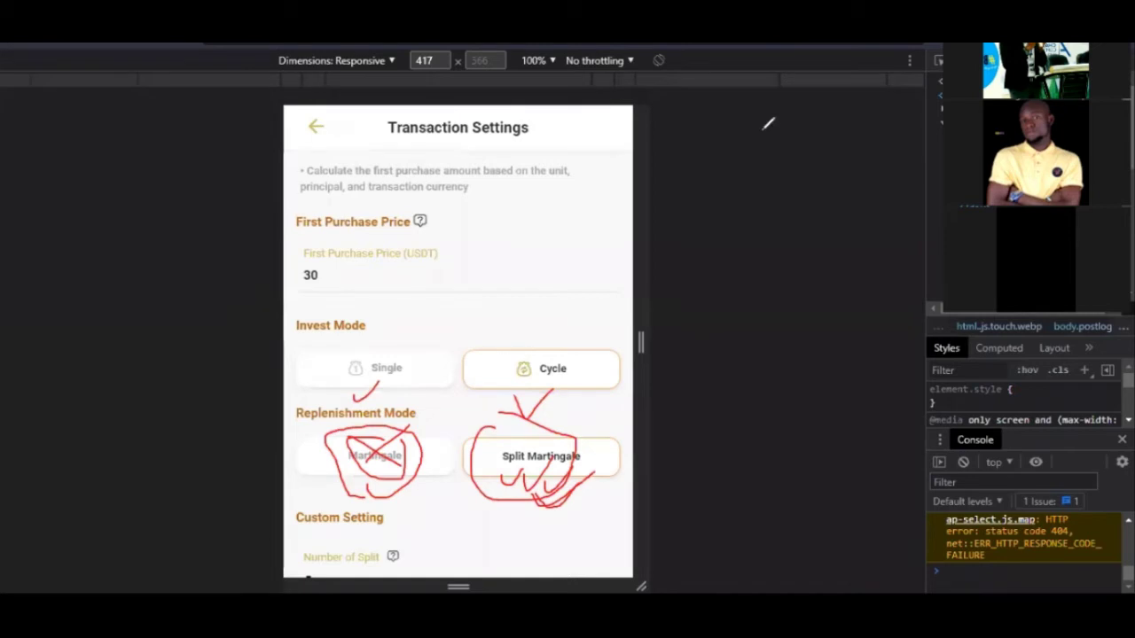
Clear the red markings and look through the Number of Split choices under Custom Setting without changing the selection.
{"action": "key", "text": "e"}
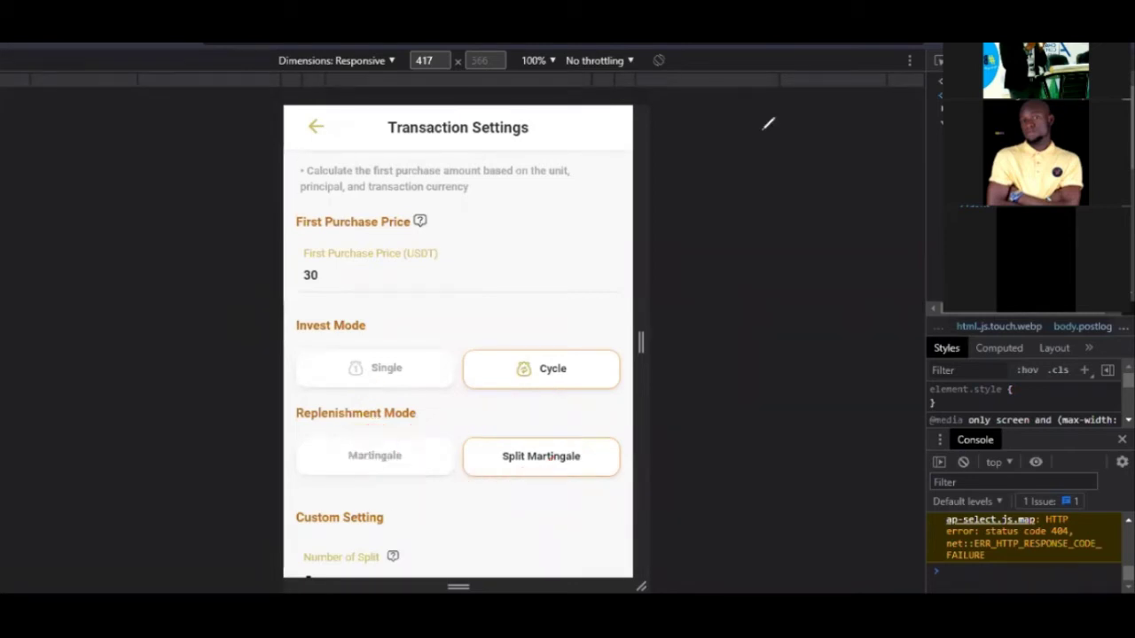
{"action": "scroll", "coordinate": [435, 398], "scroll_direction": "down", "scroll_amount": 3}
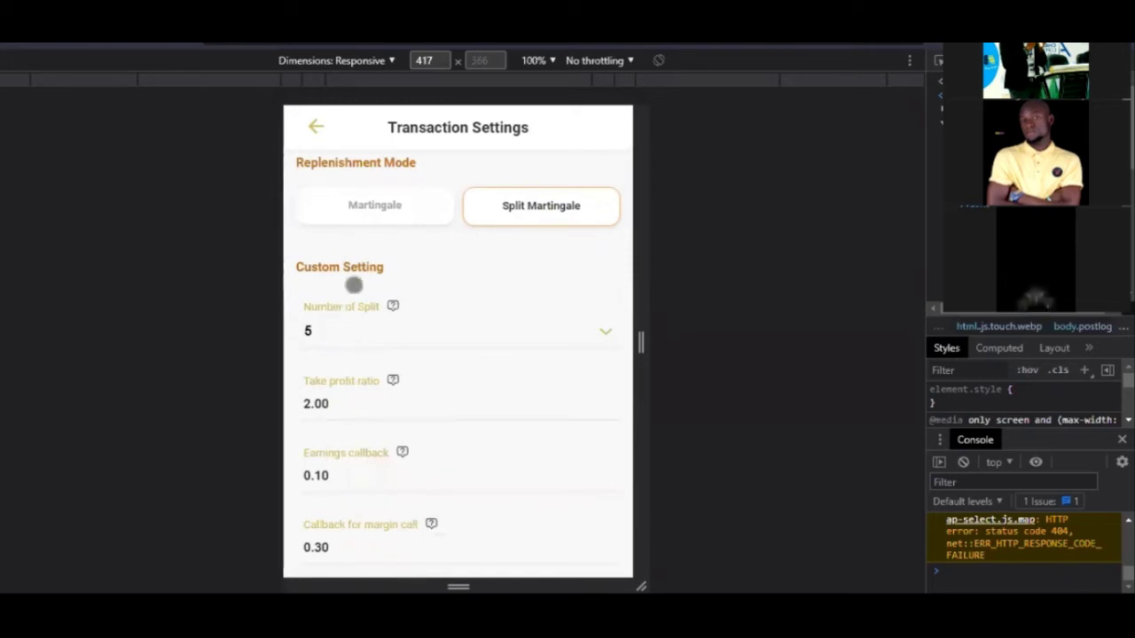
{"action": "scroll", "coordinate": [409, 349], "scroll_direction": "down", "scroll_amount": 1}
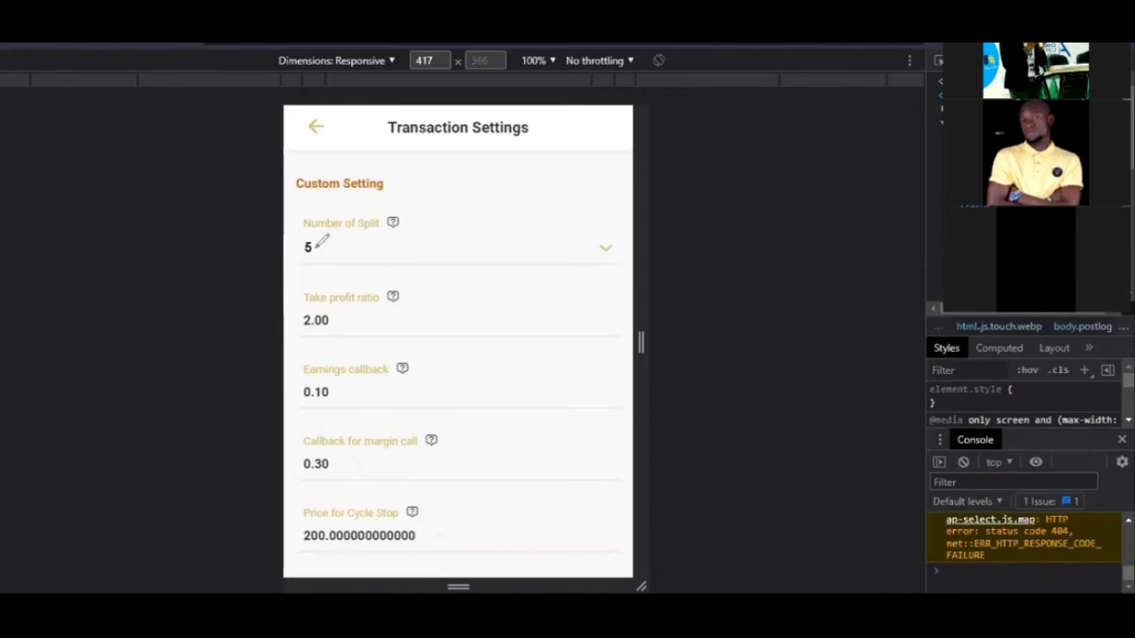
{"action": "left_click_drag", "start_coordinate": [316, 248], "coordinate": [336, 226]}
{"action": "left_click", "coordinate": [609, 246]}
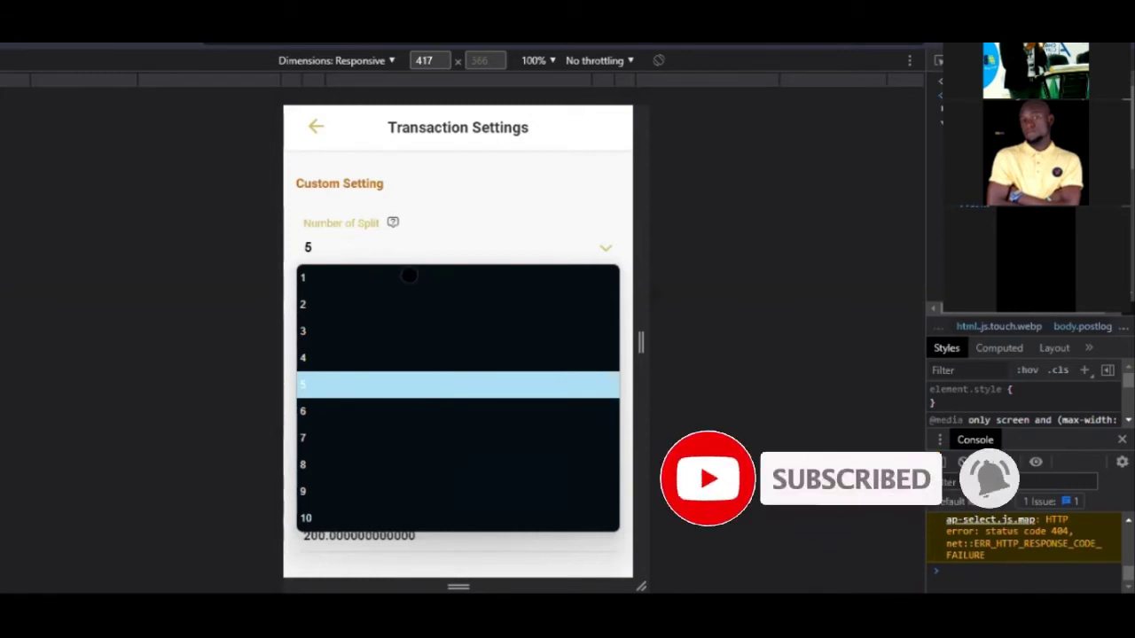
{"action": "left_click", "coordinate": [511, 221]}
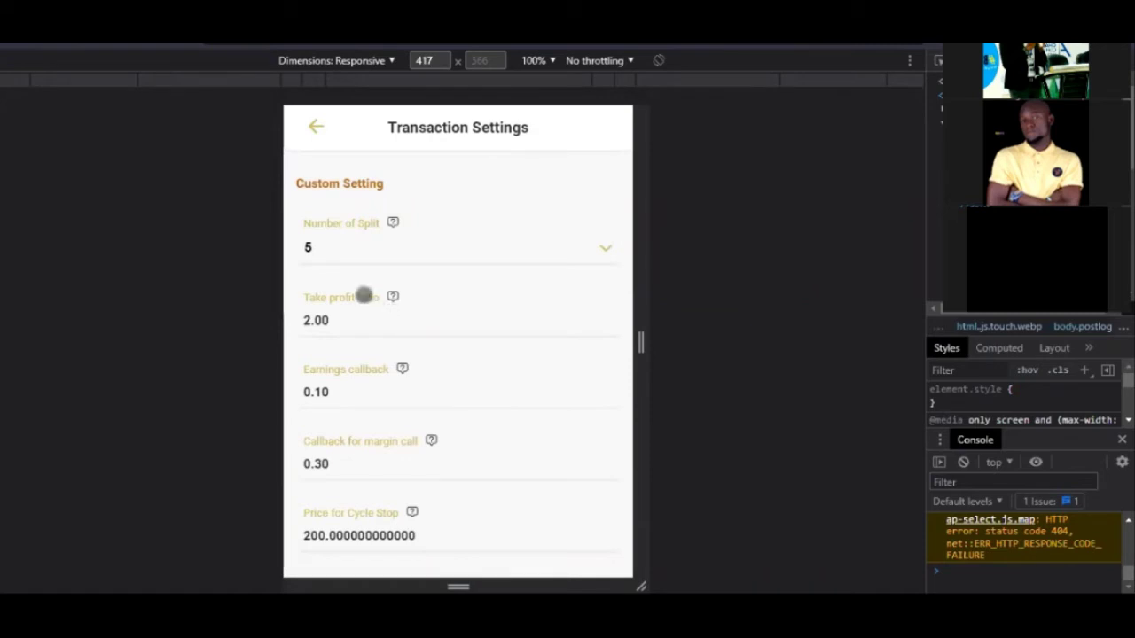
Review the First Purchase Price, Invest Mode and Replenishment Mode together with the Custom Setting values.
{"action": "scroll", "coordinate": [375, 307], "scroll_direction": "up", "scroll_amount": 4}
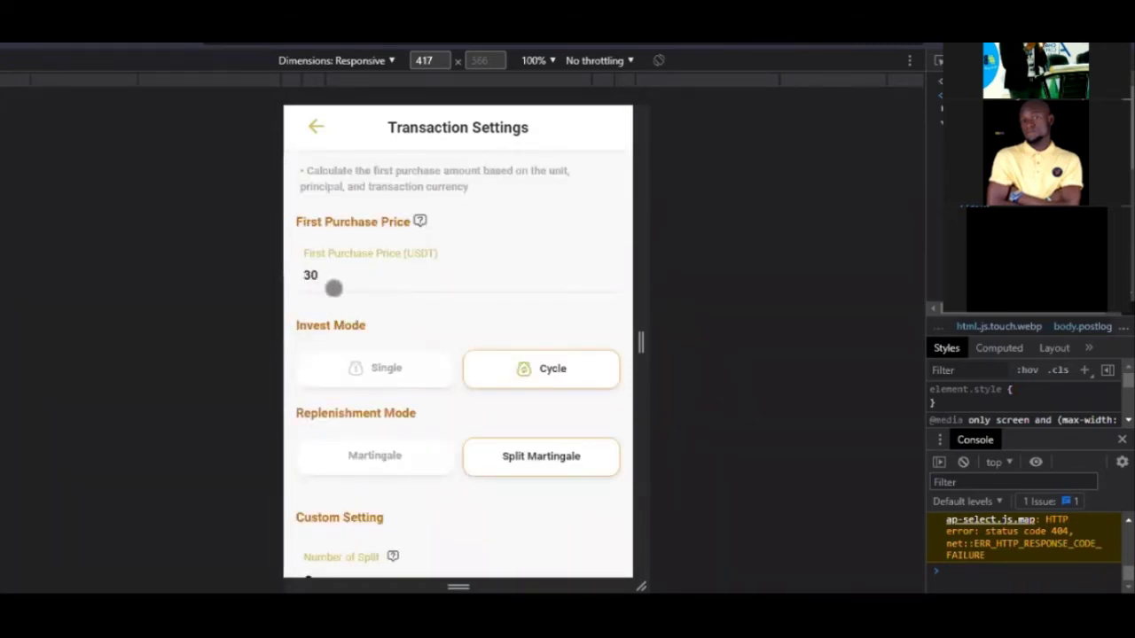
{"action": "scroll", "coordinate": [324, 286], "scroll_direction": "down", "scroll_amount": 5}
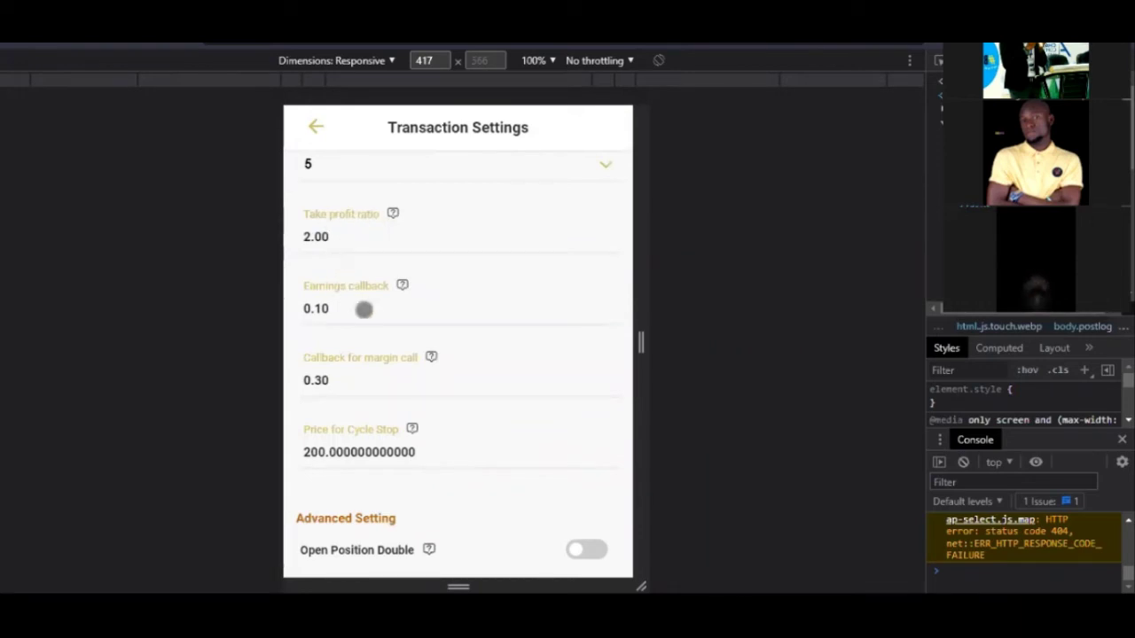
{"action": "scroll", "coordinate": [369, 314], "scroll_direction": "up", "scroll_amount": 1}
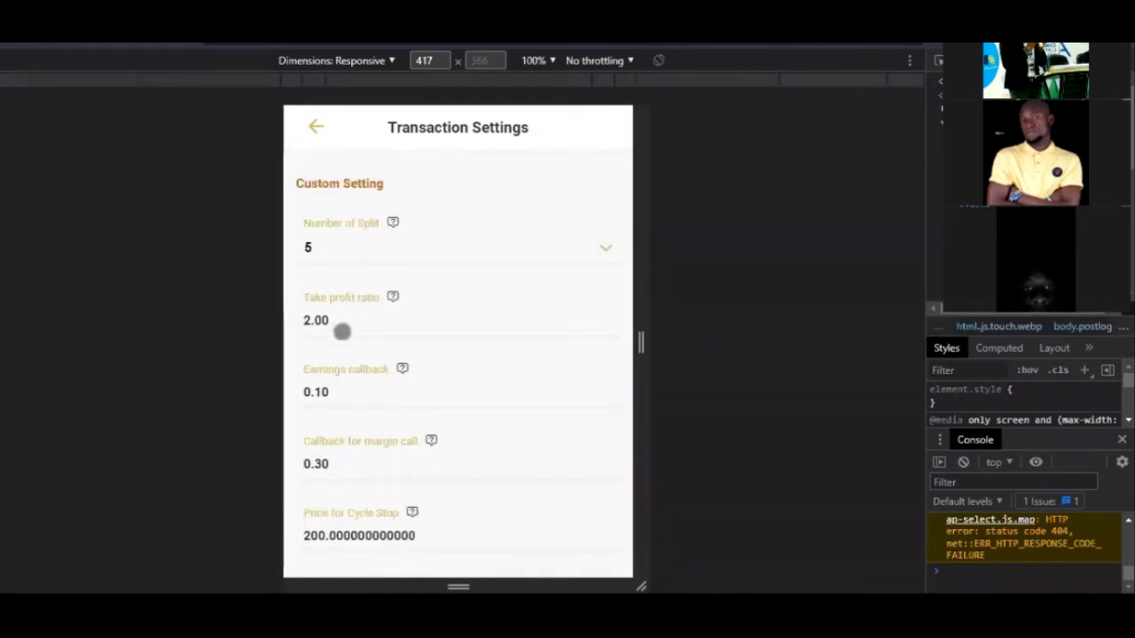
{"action": "scroll", "coordinate": [340, 328], "scroll_direction": "up", "scroll_amount": 4}
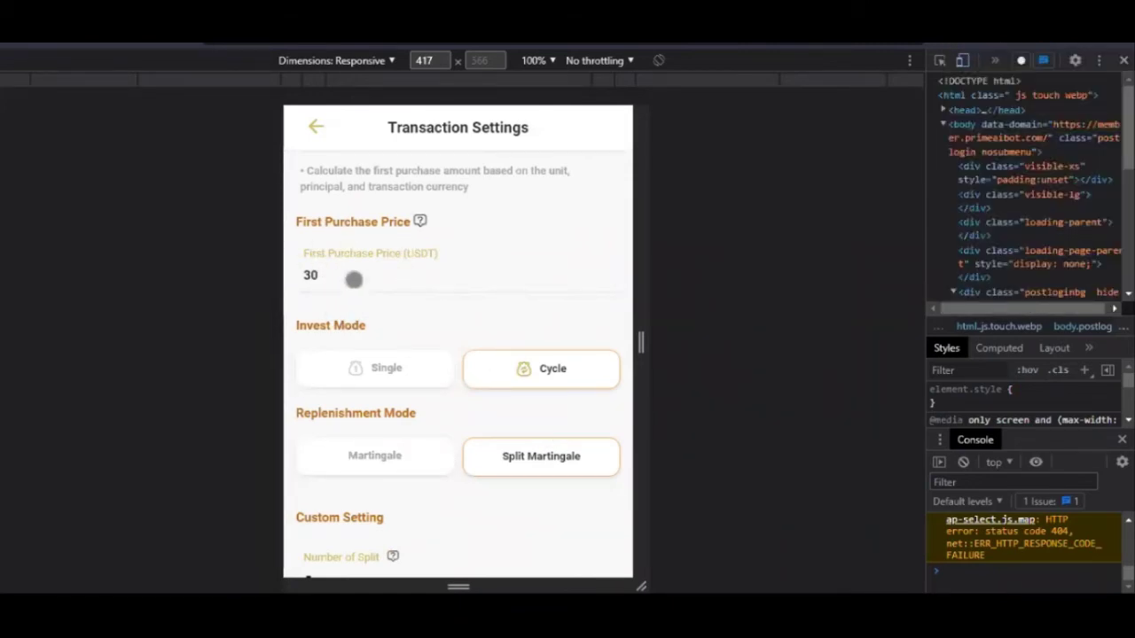
{"action": "scroll", "coordinate": [330, 279], "scroll_direction": "down", "scroll_amount": 1}
{"action": "scroll", "coordinate": [340, 261], "scroll_direction": "up", "scroll_amount": 1}
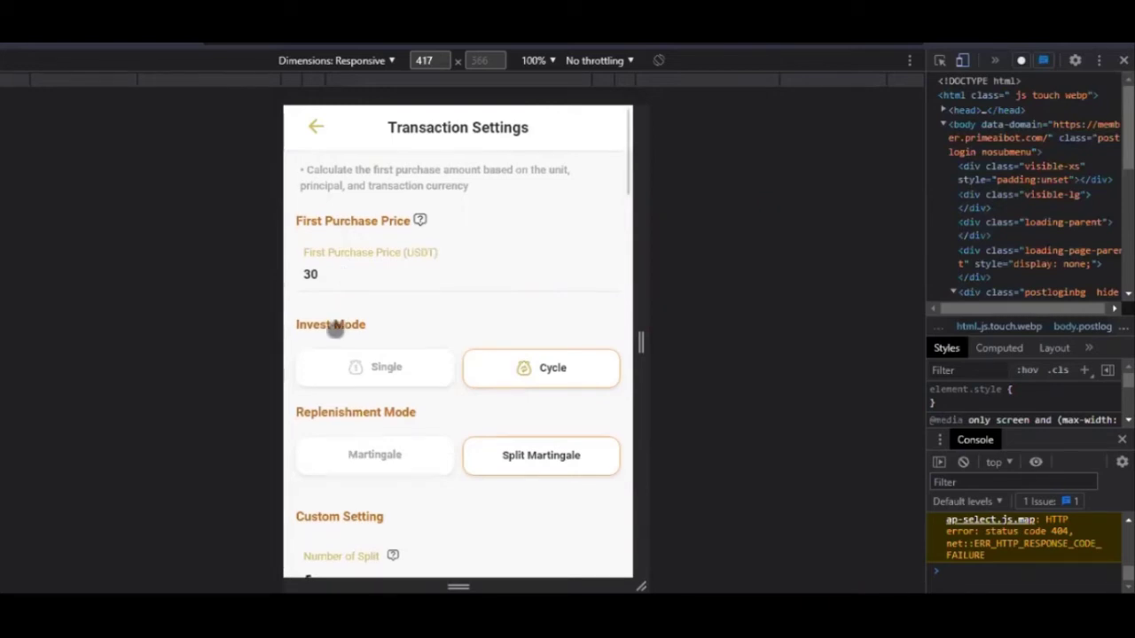
{"action": "scroll", "coordinate": [334, 328], "scroll_direction": "down", "scroll_amount": 4}
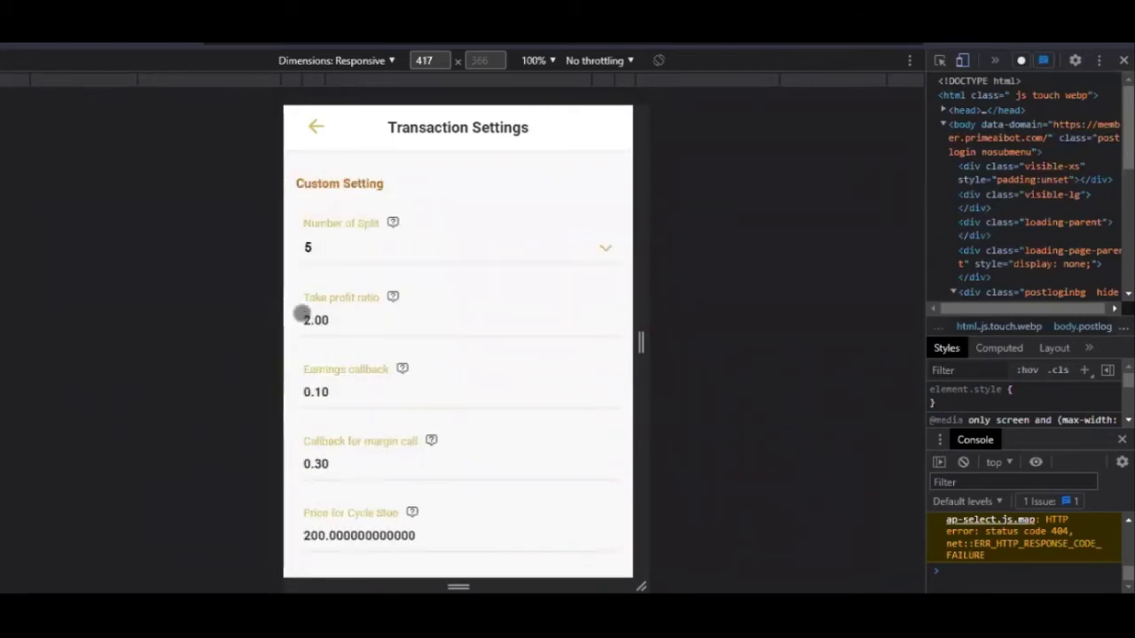
Set the Take profit ratio under Custom Setting to 1.
{"action": "left_click", "coordinate": [359, 323]}
{"action": "key", "text": "BackSpace"}
{"action": "key", "text": "BackSpace"}
{"action": "key", "text": "BackSpace"}
{"action": "key", "text": "BackSpace"}
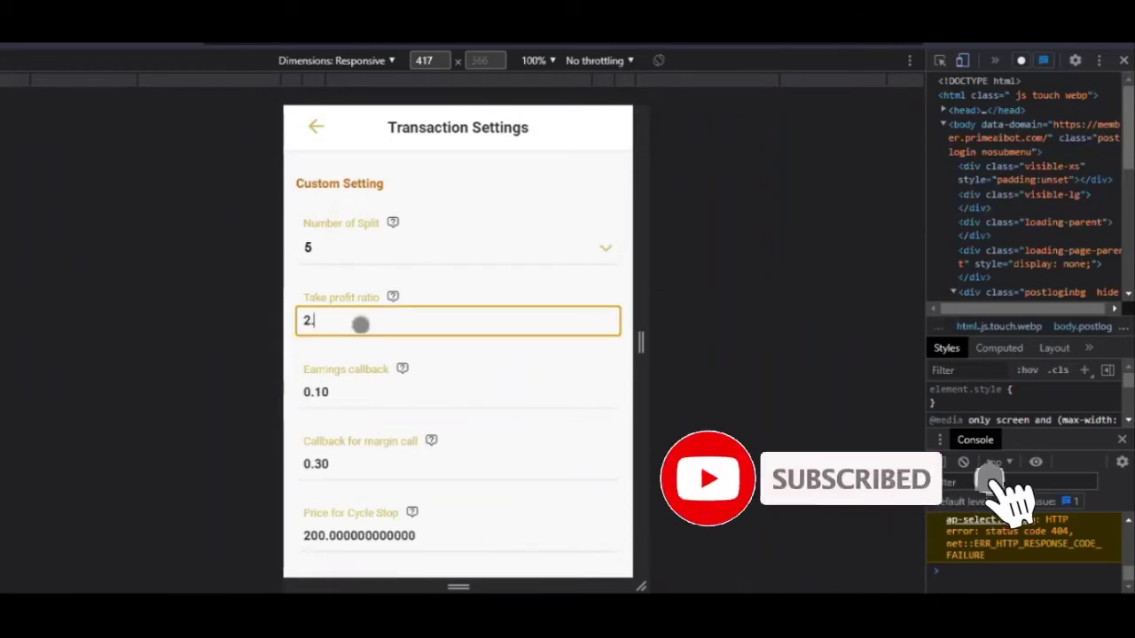
{"action": "type", "text": "1"}
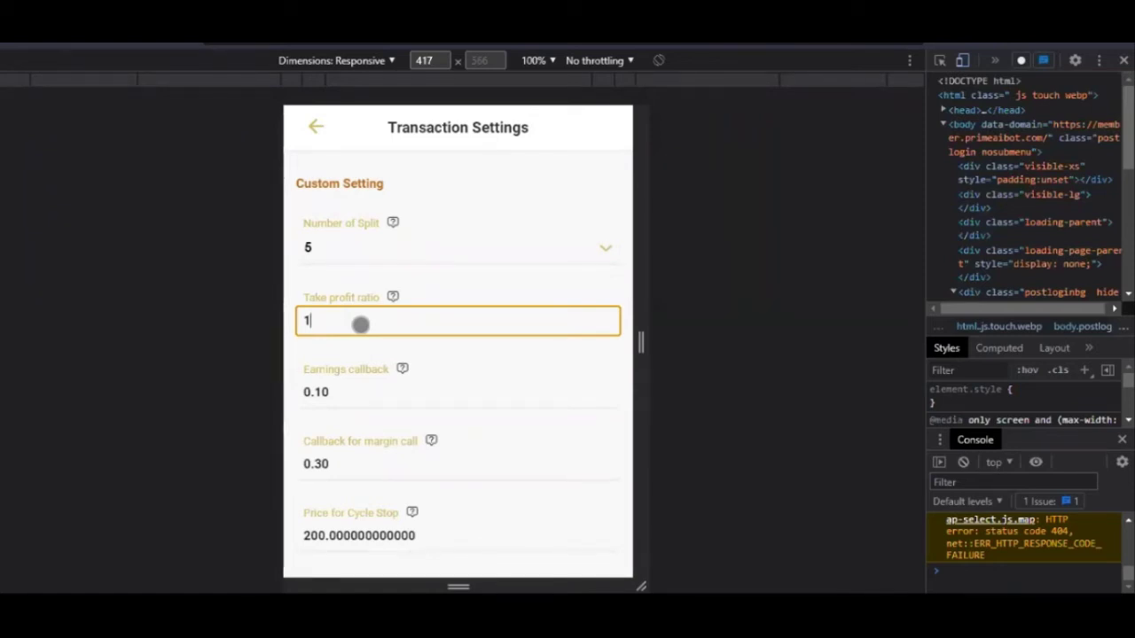
{"action": "key", "text": "BackSpace"}
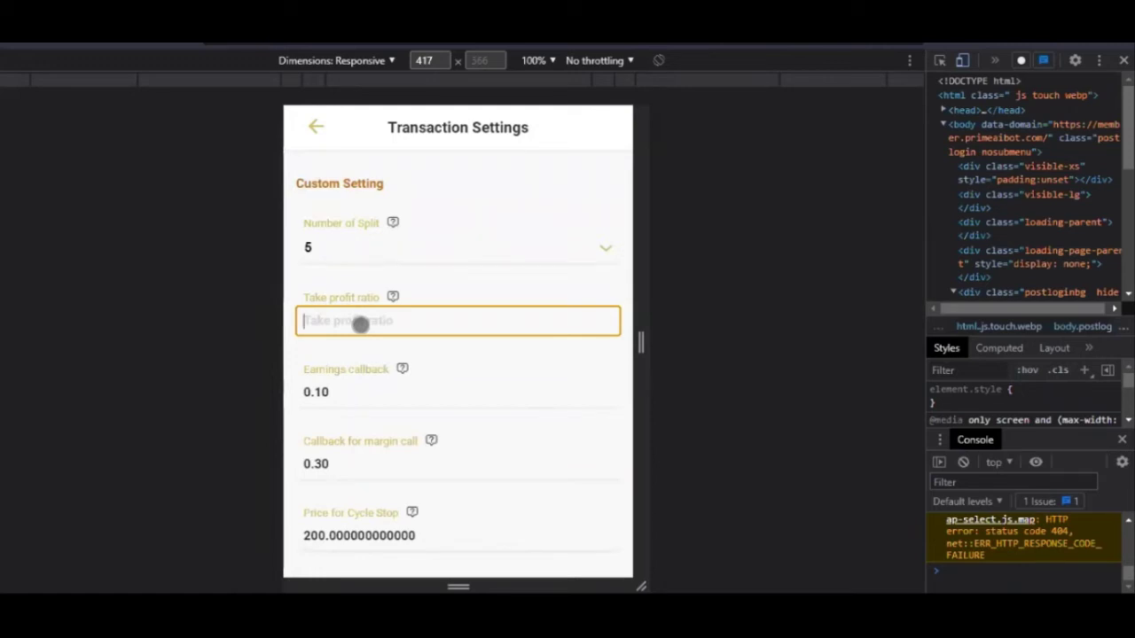
{"action": "type", "text": "1"}
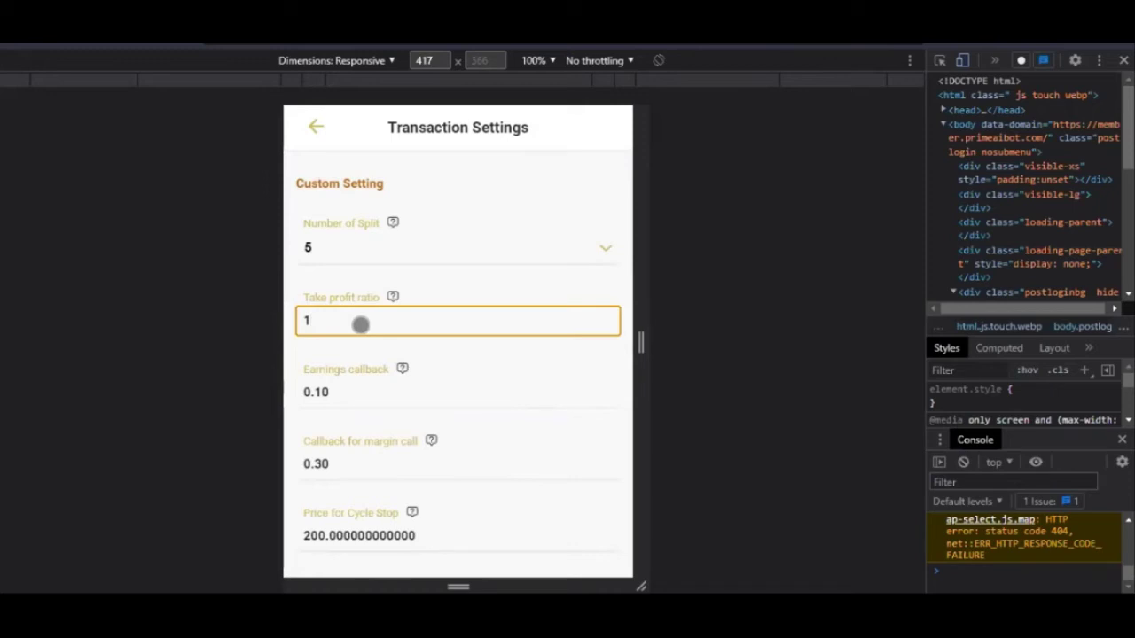
Switch to the TradingView BTCUSDT chart, sketch a red price path with a pullback along the latest rise, and clear it.
{"action": "scroll", "coordinate": [384, 384], "scroll_direction": "down", "scroll_amount": 1}
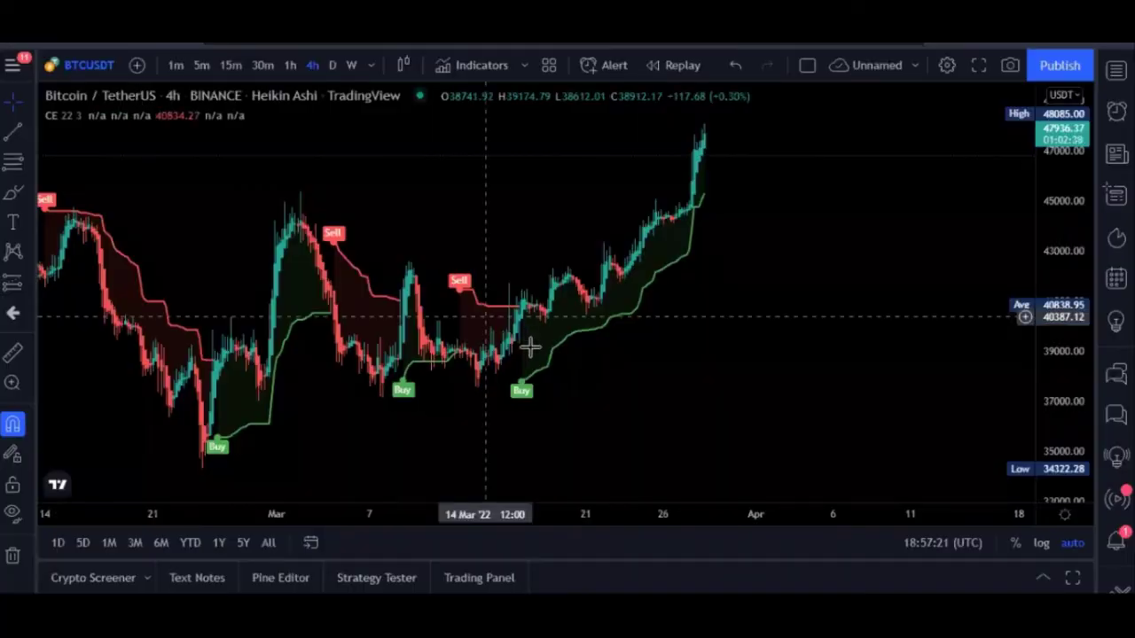
{"action": "scroll", "coordinate": [519, 342], "scroll_direction": "up", "scroll_amount": 5}
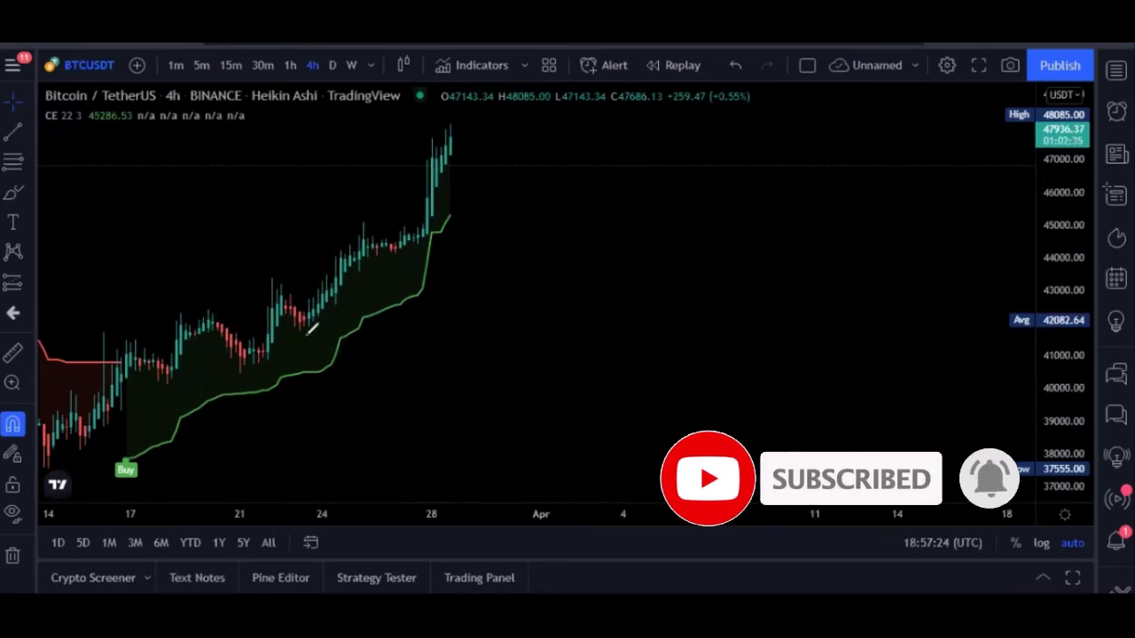
{"action": "mouse_move", "coordinate": [308, 332]}
{"action": "left_mouse_down"}
{"action": "mouse_move", "coordinate": [312, 344]}
{"action": "mouse_move", "coordinate": [296, 328]}
{"action": "mouse_move", "coordinate": [314, 342]}
{"action": "mouse_move", "coordinate": [353, 280]}
{"action": "mouse_move", "coordinate": [419, 222]}
{"action": "mouse_move", "coordinate": [452, 150]}
{"action": "mouse_move", "coordinate": [449, 204]}
{"action": "mouse_move", "coordinate": [478, 165]}
{"action": "left_mouse_up"}
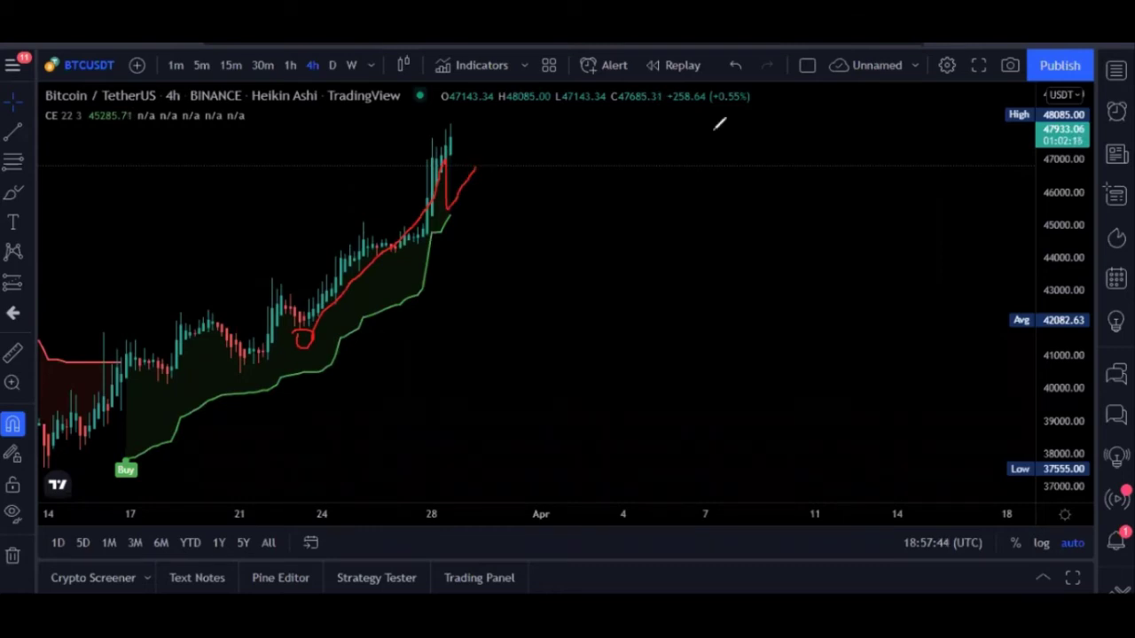
{"action": "key", "text": "e"}
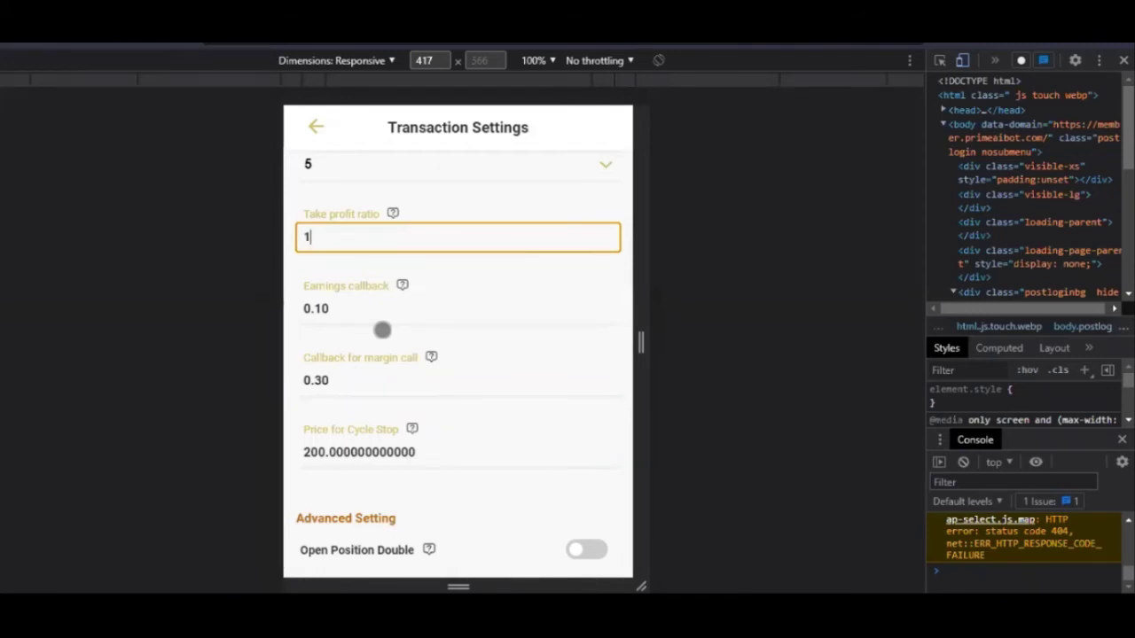
Review the Prime Bot callback and Price for Cycle Stop settings, and compare them with a wider span of TradingView's BTCUSDT history.
{"action": "scroll", "coordinate": [383, 330], "scroll_direction": "down", "scroll_amount": 1}
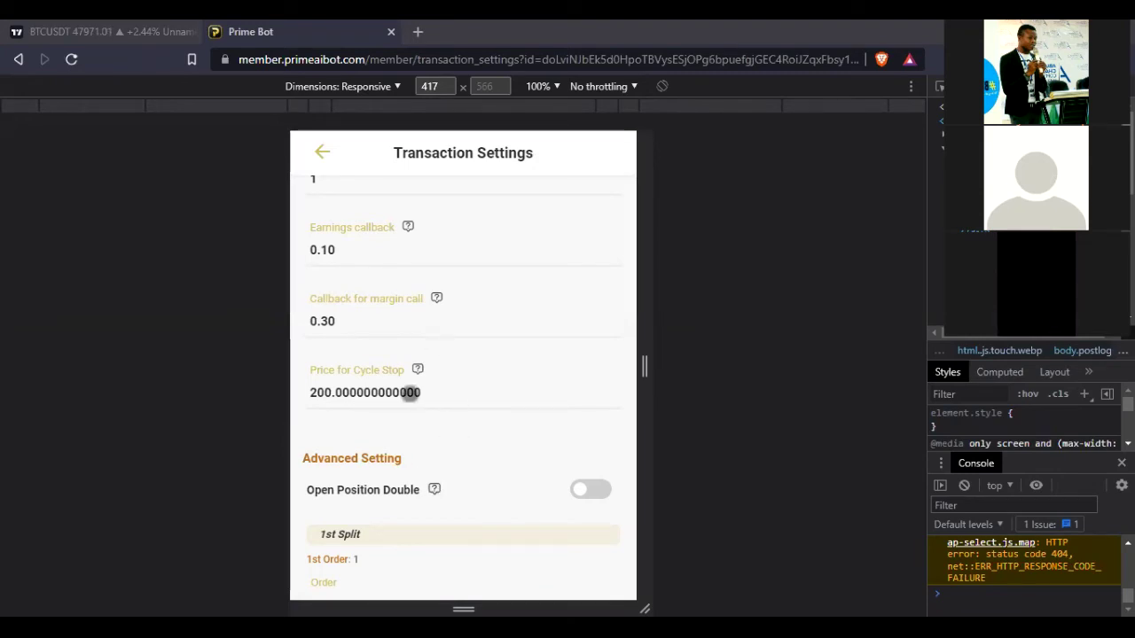
{"action": "scroll", "coordinate": [410, 392], "scroll_direction": "down", "scroll_amount": 1}
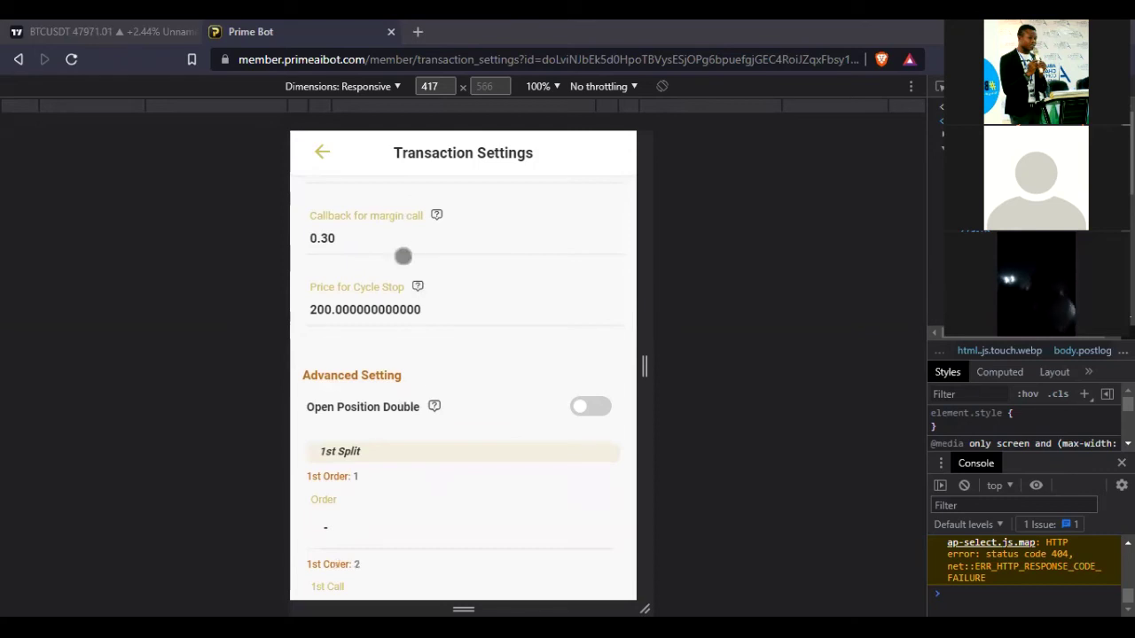
{"action": "scroll", "coordinate": [470, 390], "scroll_direction": "up", "scroll_amount": 5}
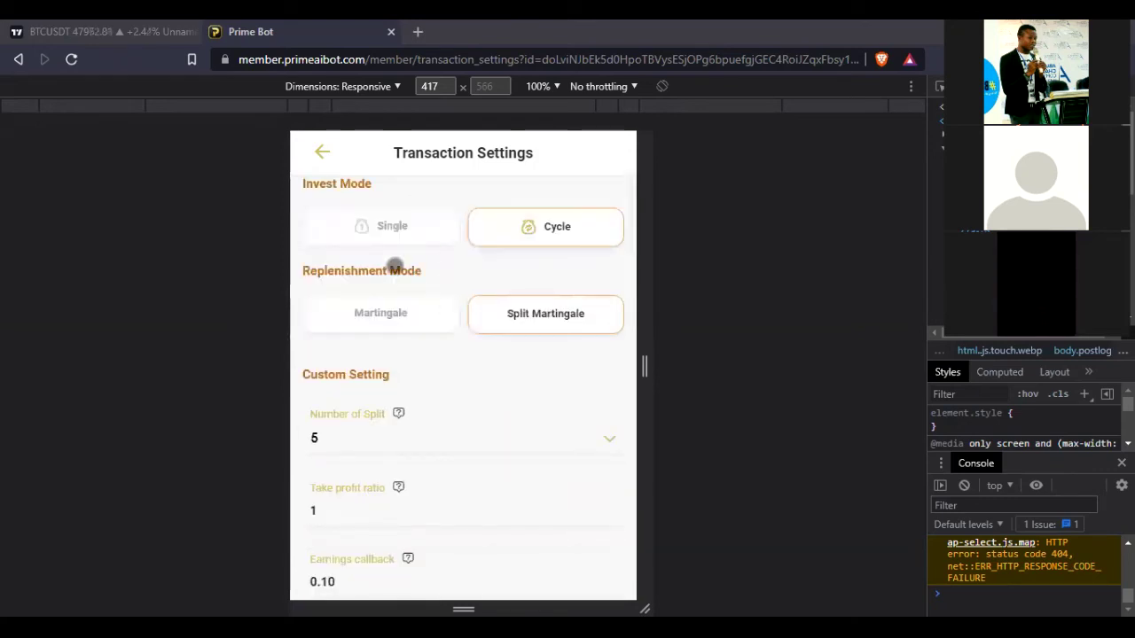
{"action": "scroll", "coordinate": [484, 377], "scroll_direction": "down", "scroll_amount": 5}
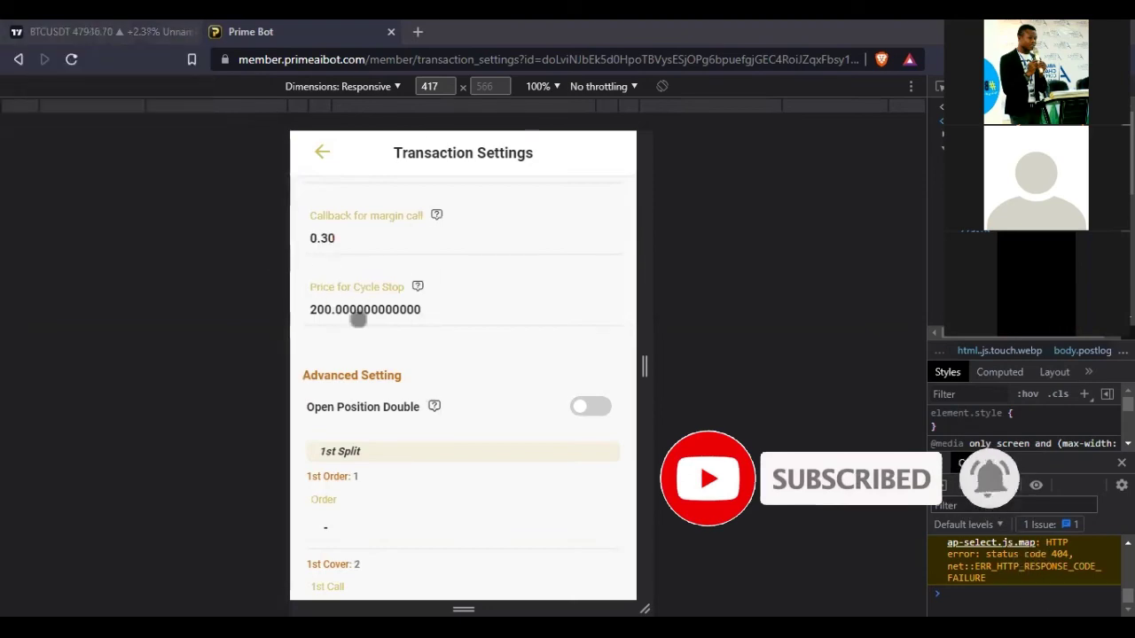
{"action": "left_click", "coordinate": [116, 29]}
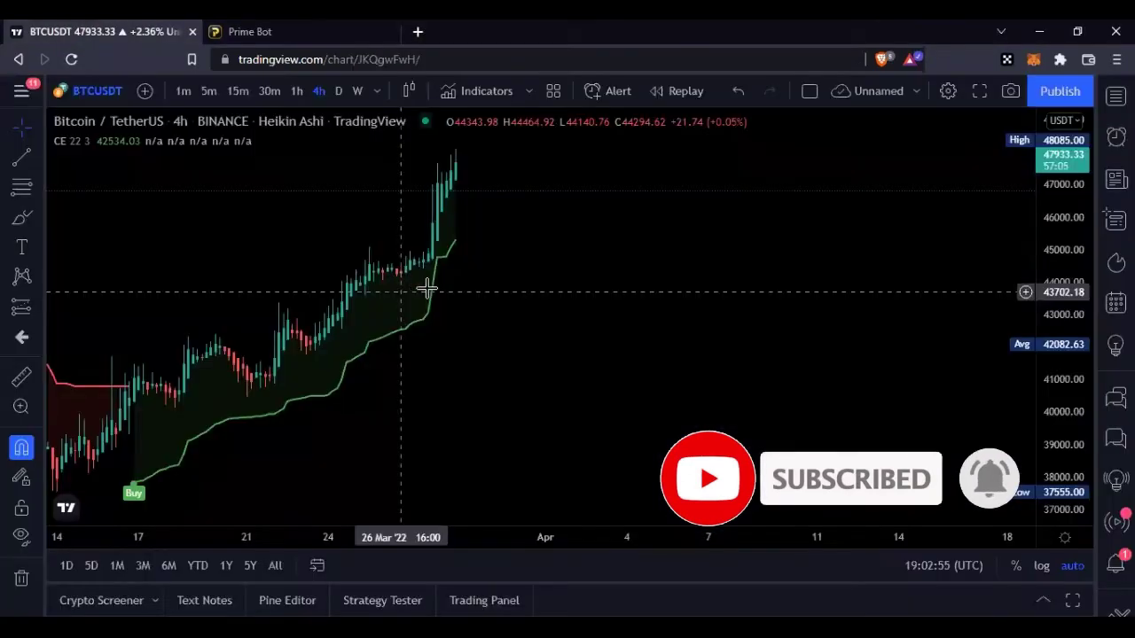
{"action": "scroll", "coordinate": [427, 289], "scroll_direction": "down", "scroll_amount": 5}
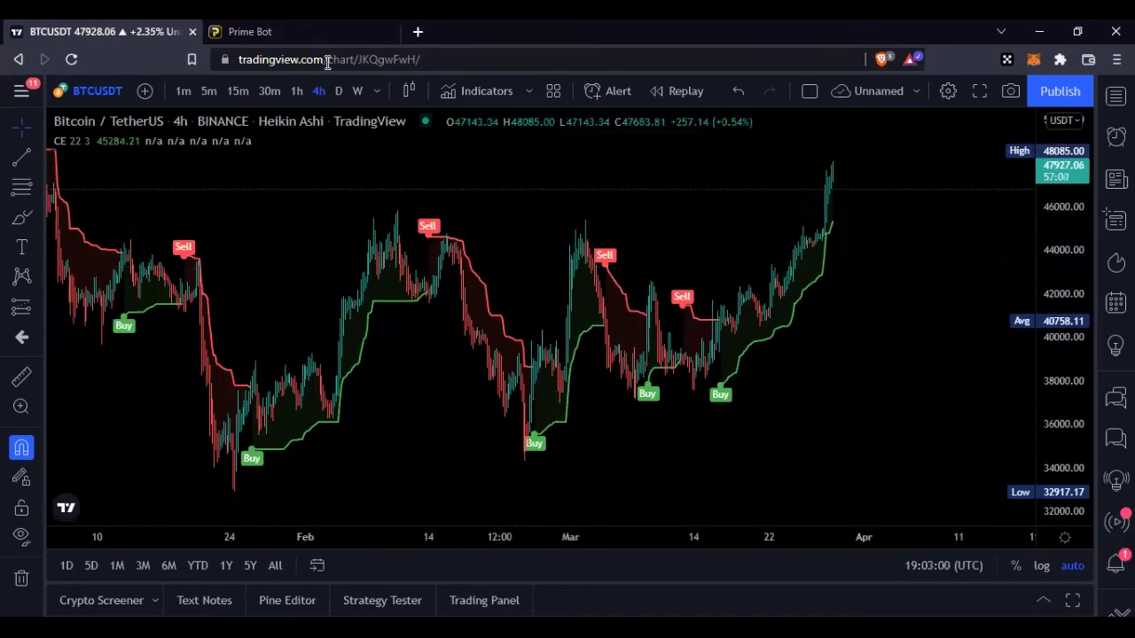
{"action": "key", "text": "ctrl+Tab"}
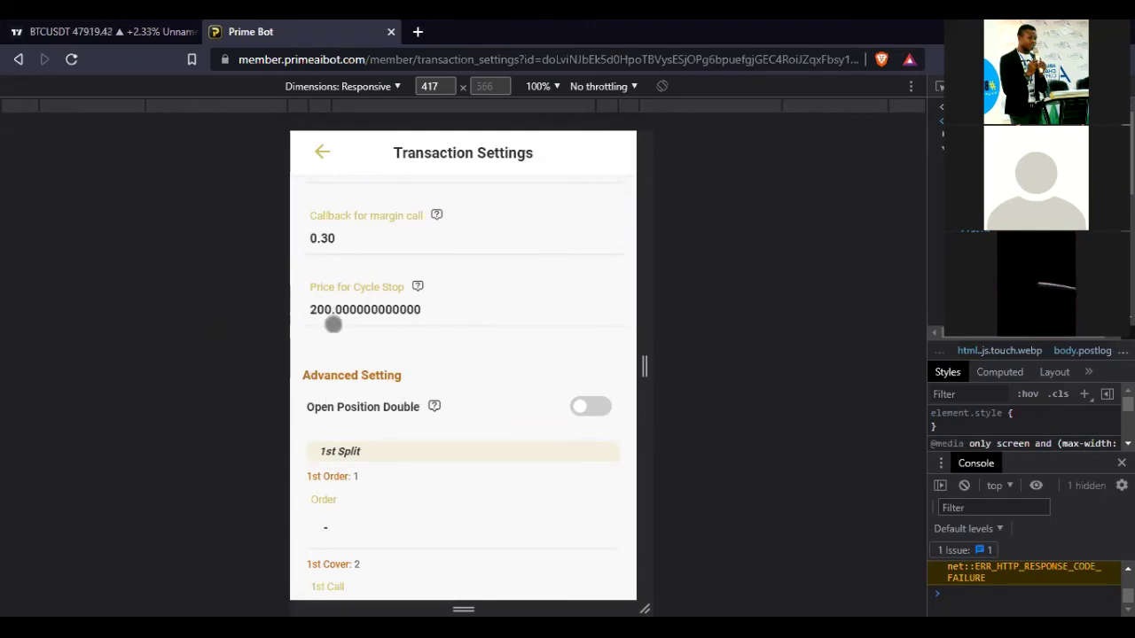
Review the Cycle invest mode and the custom settings down to Price for Cycle Stop.
{"action": "scroll", "coordinate": [559, 289], "scroll_direction": "up", "scroll_amount": 5}
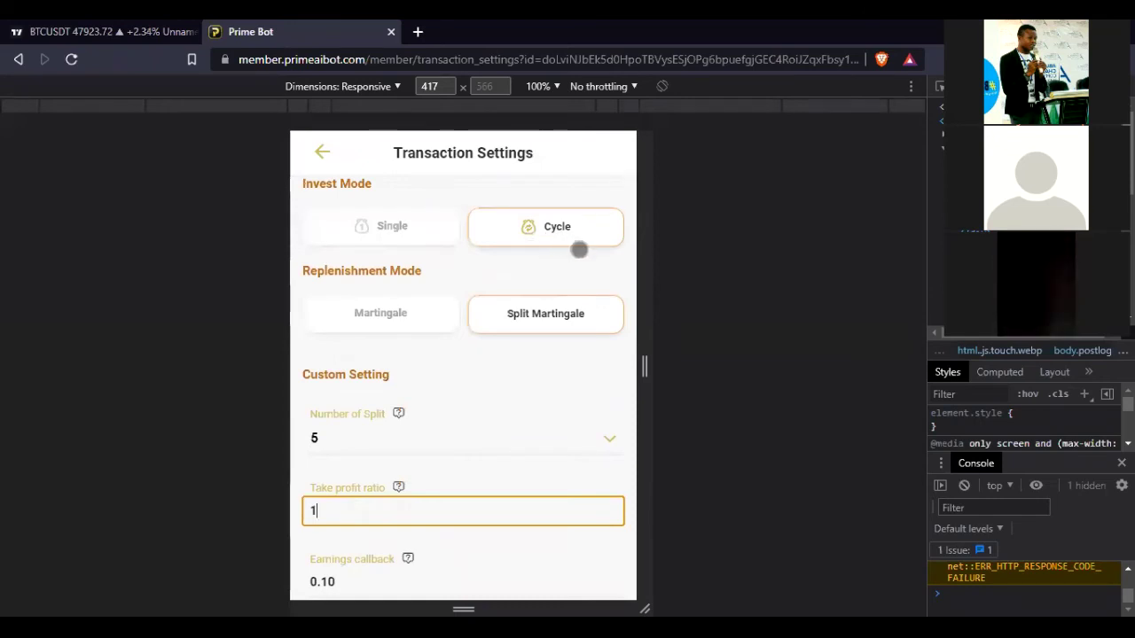
{"action": "scroll", "coordinate": [572, 309], "scroll_direction": "down", "scroll_amount": 4}
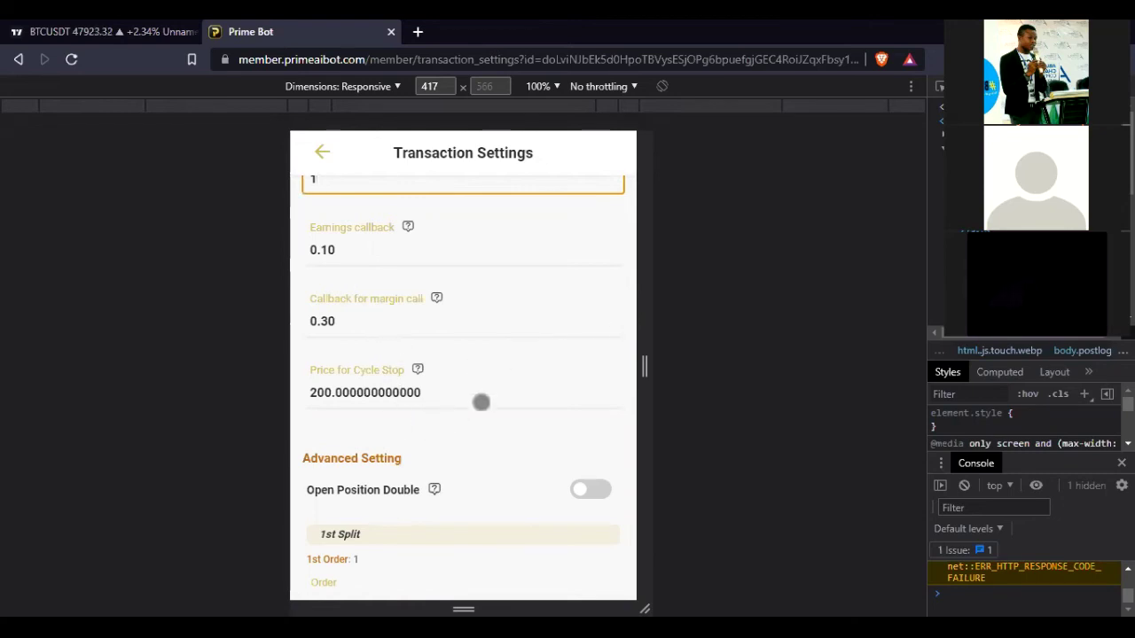
{"action": "left_click", "coordinate": [330, 392]}
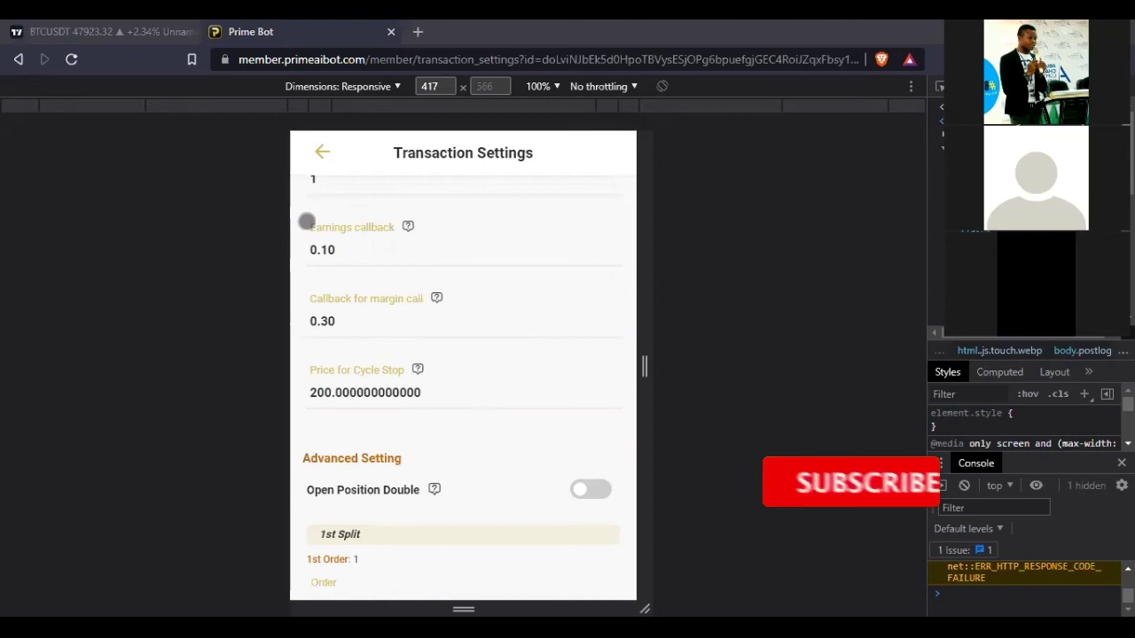
{"action": "scroll", "coordinate": [408, 430], "scroll_direction": "down", "scroll_amount": 2}
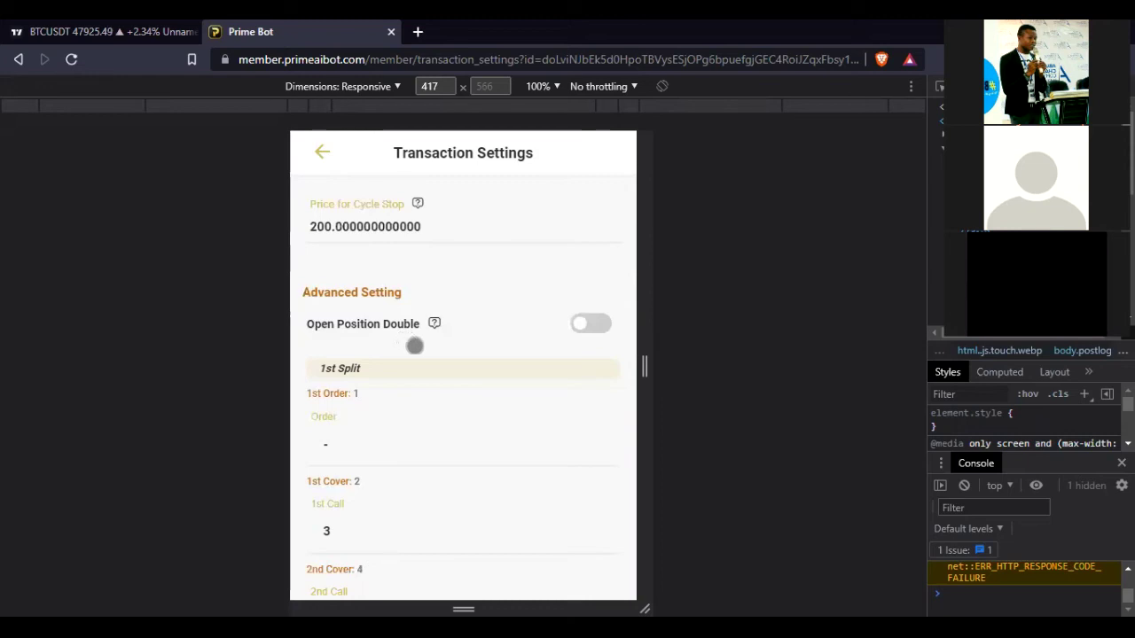
{"action": "scroll", "coordinate": [414, 343], "scroll_direction": "up", "scroll_amount": 5}
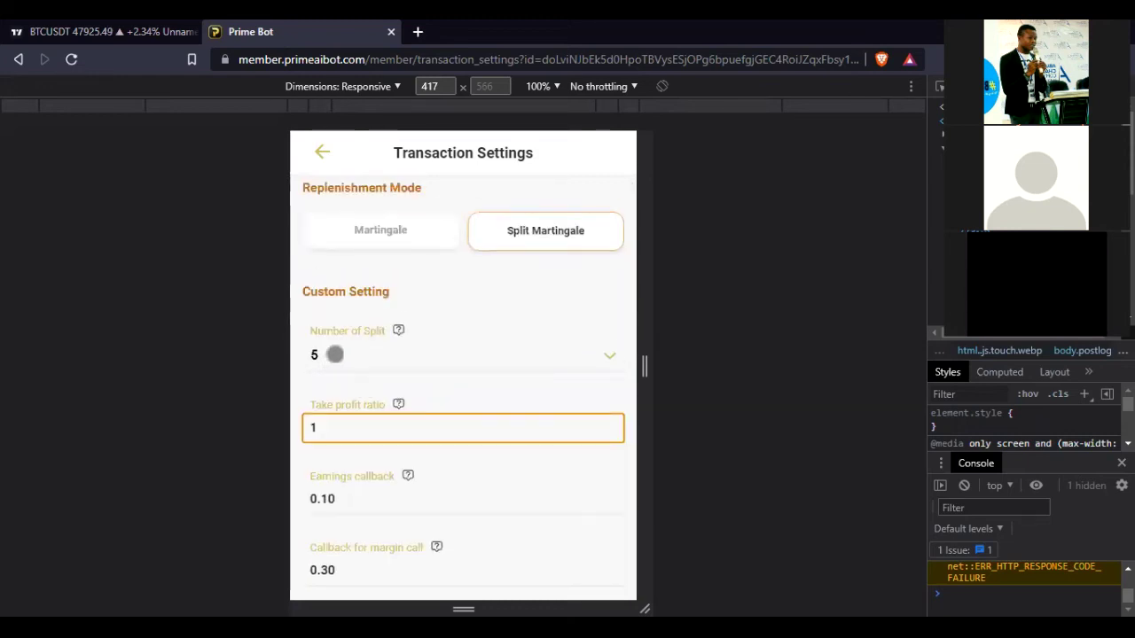
Examine the order and cover call values of each split under Advanced Setting, returning to the 1st Split.
{"action": "scroll", "coordinate": [334, 355], "scroll_direction": "down", "scroll_amount": 10}
{"action": "scroll", "coordinate": [344, 441], "scroll_direction": "down", "scroll_amount": 7}
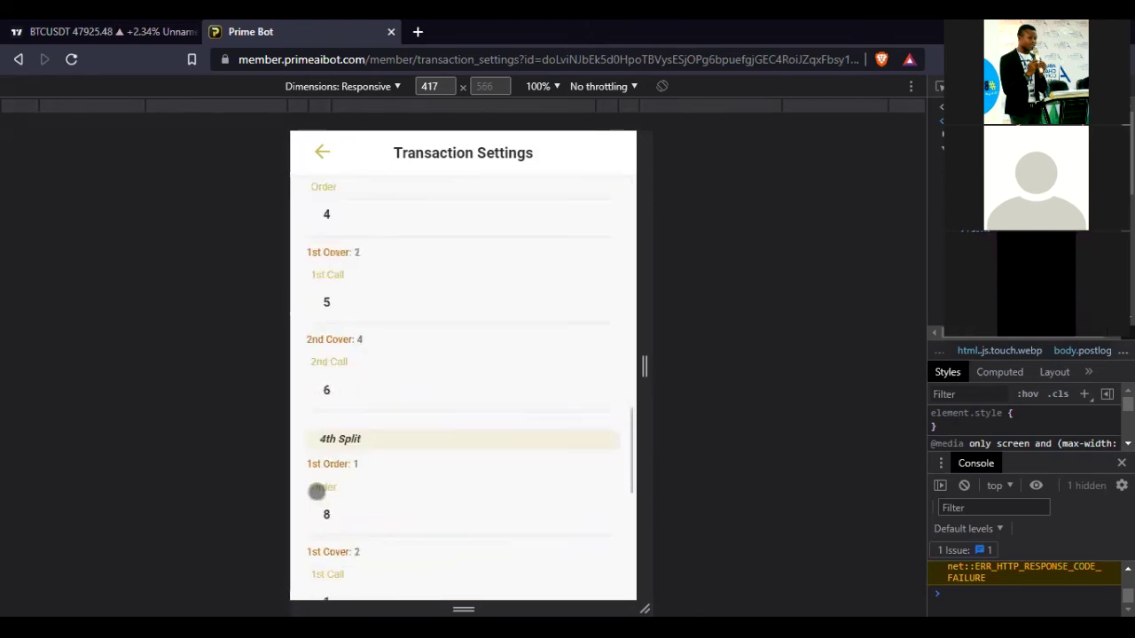
{"action": "scroll", "coordinate": [405, 473], "scroll_direction": "down", "scroll_amount": 6}
{"action": "scroll", "coordinate": [379, 487], "scroll_direction": "up", "scroll_amount": 10}
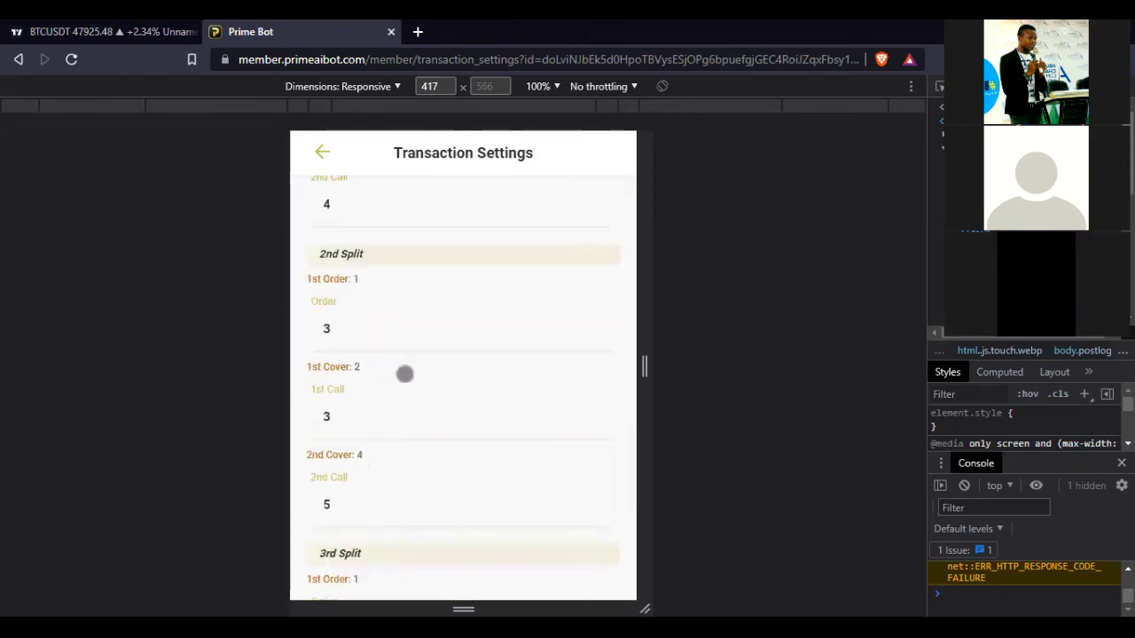
{"action": "scroll", "coordinate": [372, 443], "scroll_direction": "up", "scroll_amount": 4}
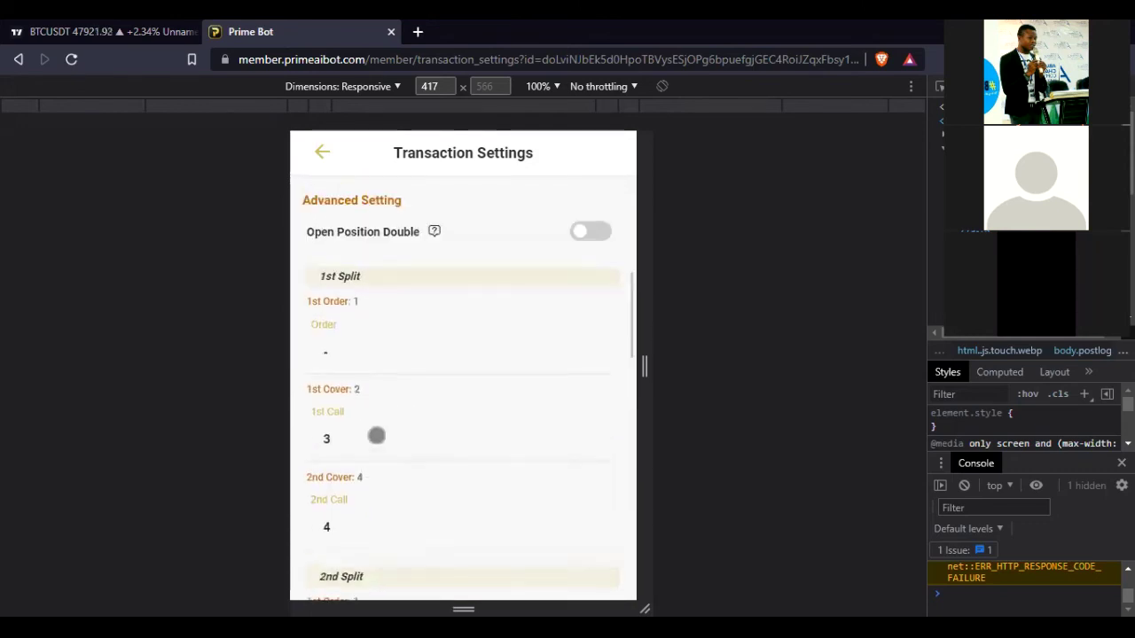
{"action": "scroll", "coordinate": [376, 435], "scroll_direction": "up", "scroll_amount": 1}
{"action": "scroll", "coordinate": [377, 438], "scroll_direction": "down", "scroll_amount": 2}
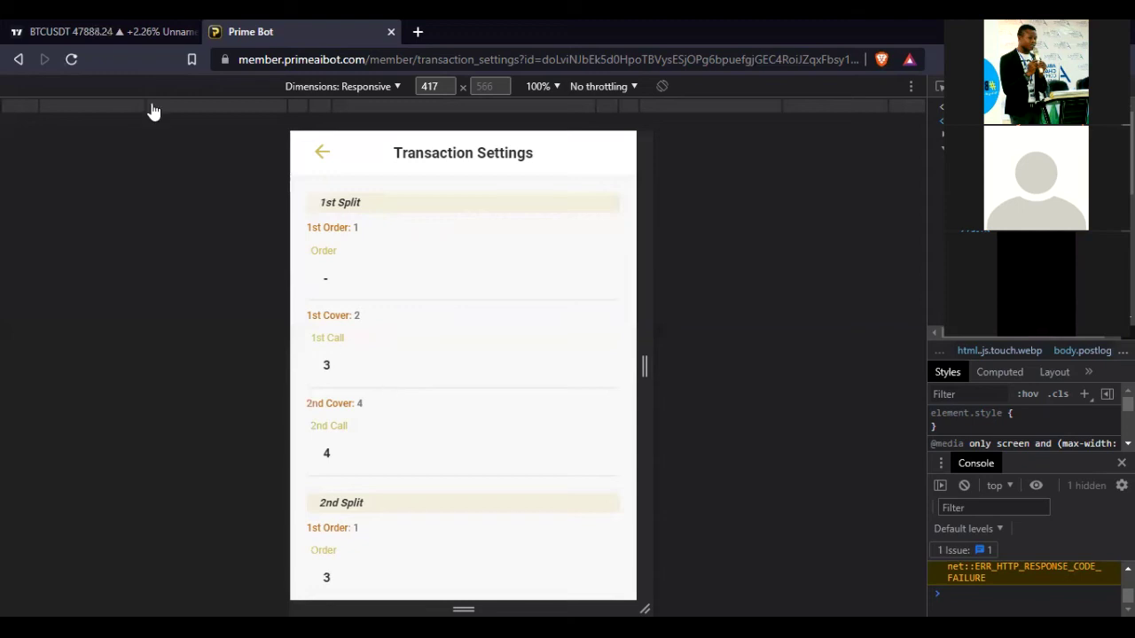
Compare the 1st Split's order and cover call settings with the latest rise on TradingView's 4h BTCUSDT chart, returning to Prime Bot.
{"action": "left_click", "coordinate": [133, 33]}
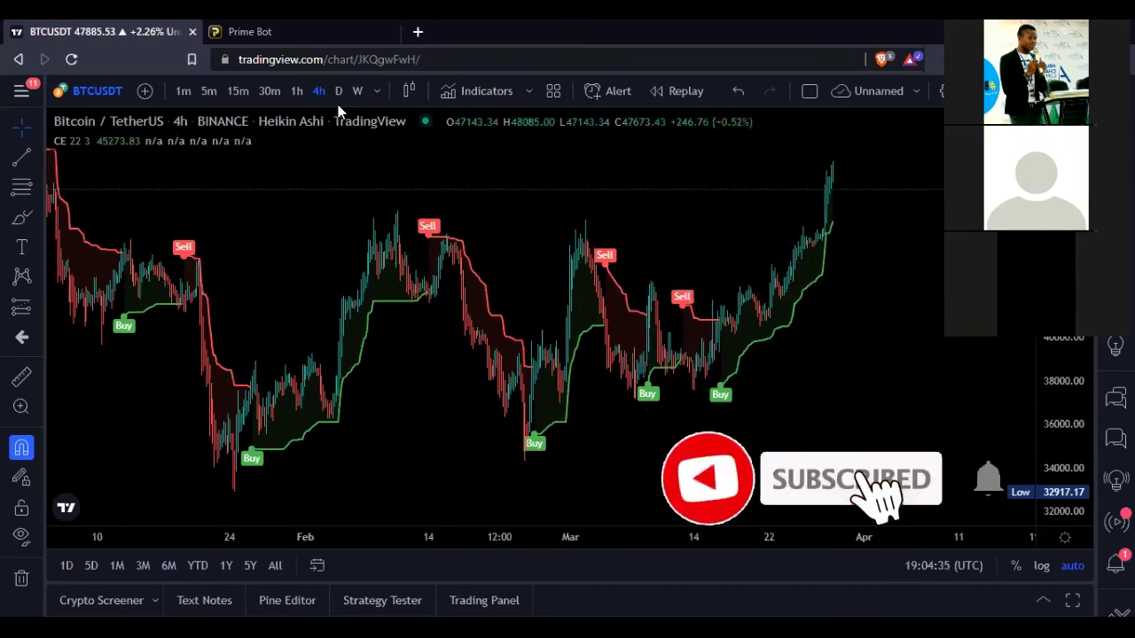
{"action": "left_click", "coordinate": [250, 31]}
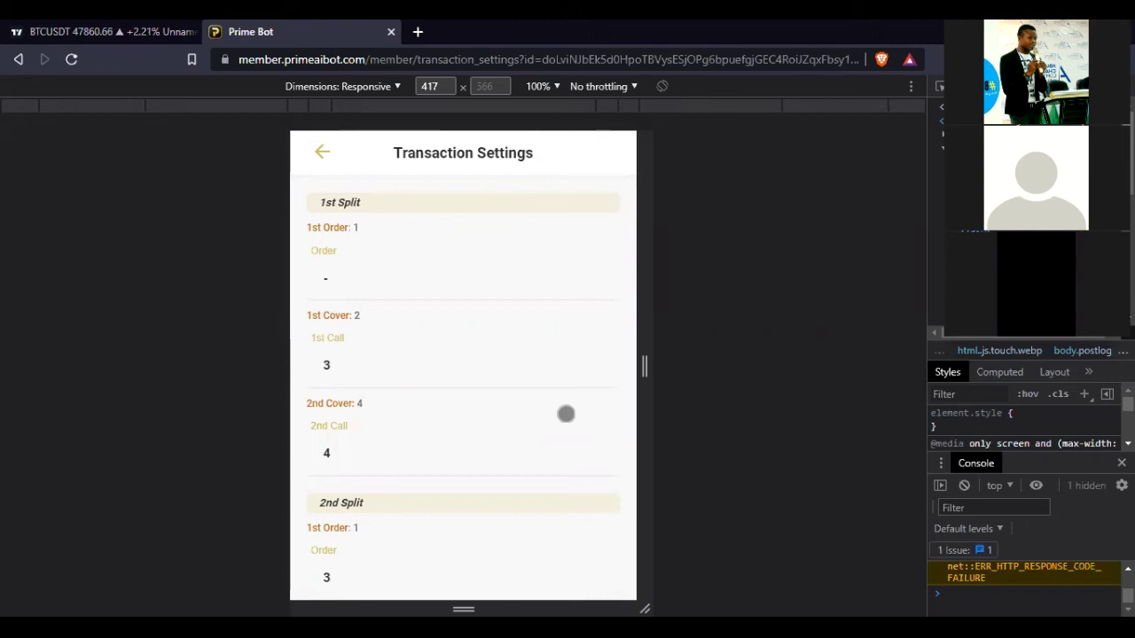
{"action": "left_click", "coordinate": [124, 29]}
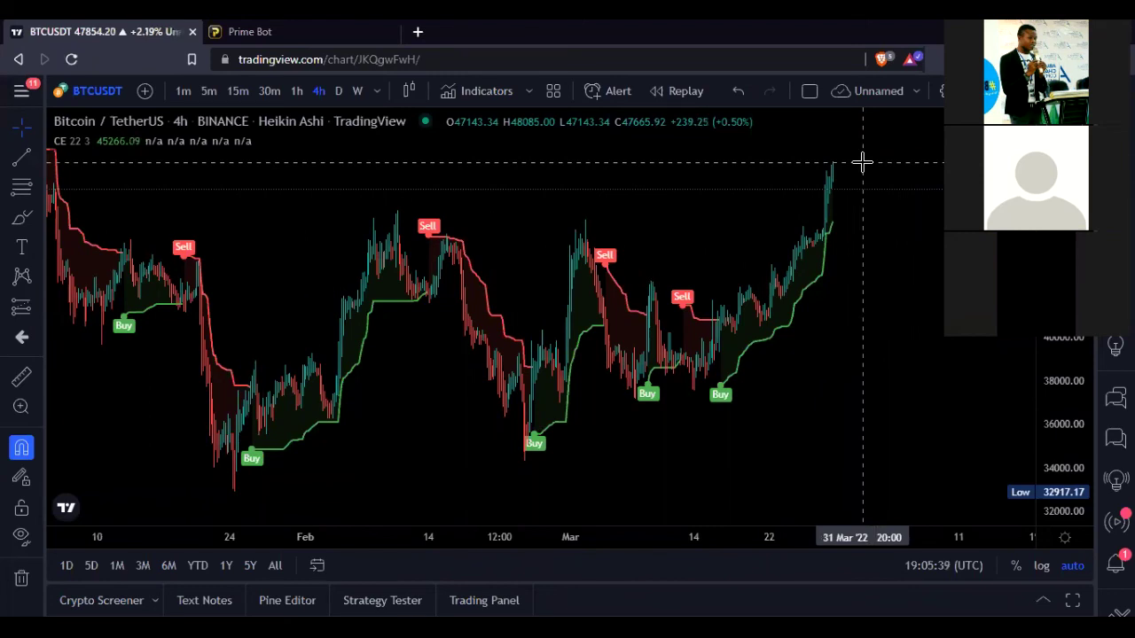
{"action": "left_click", "coordinate": [347, 48]}
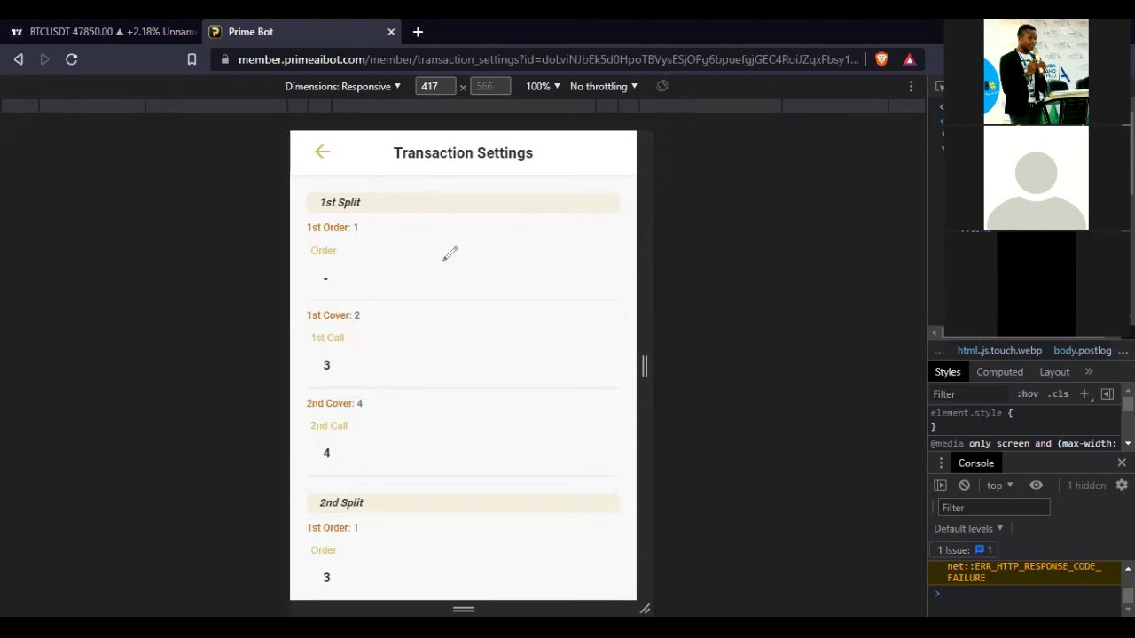
Mark the 1st Split's cover and call values with red circles and check marks, and encircle the whole 1st Split and the 2nd Split's 1st Order.
{"action": "left_click_drag", "start_coordinate": [360, 288], "coordinate": [359, 290]}
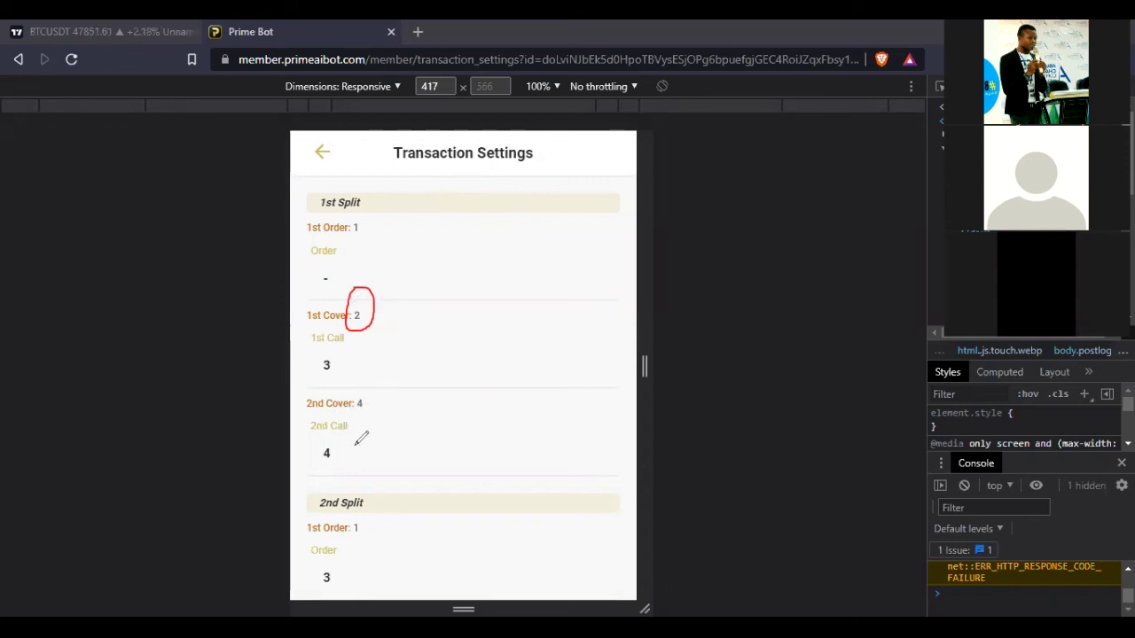
{"action": "mouse_move", "coordinate": [341, 437]}
{"action": "left_mouse_down"}
{"action": "mouse_move", "coordinate": [333, 456]}
{"action": "mouse_move", "coordinate": [326, 444]}
{"action": "mouse_move", "coordinate": [345, 441]}
{"action": "left_mouse_up"}
{"action": "mouse_move", "coordinate": [330, 349]}
{"action": "left_mouse_down"}
{"action": "mouse_move", "coordinate": [323, 377]}
{"action": "mouse_move", "coordinate": [336, 348]}
{"action": "left_mouse_up"}
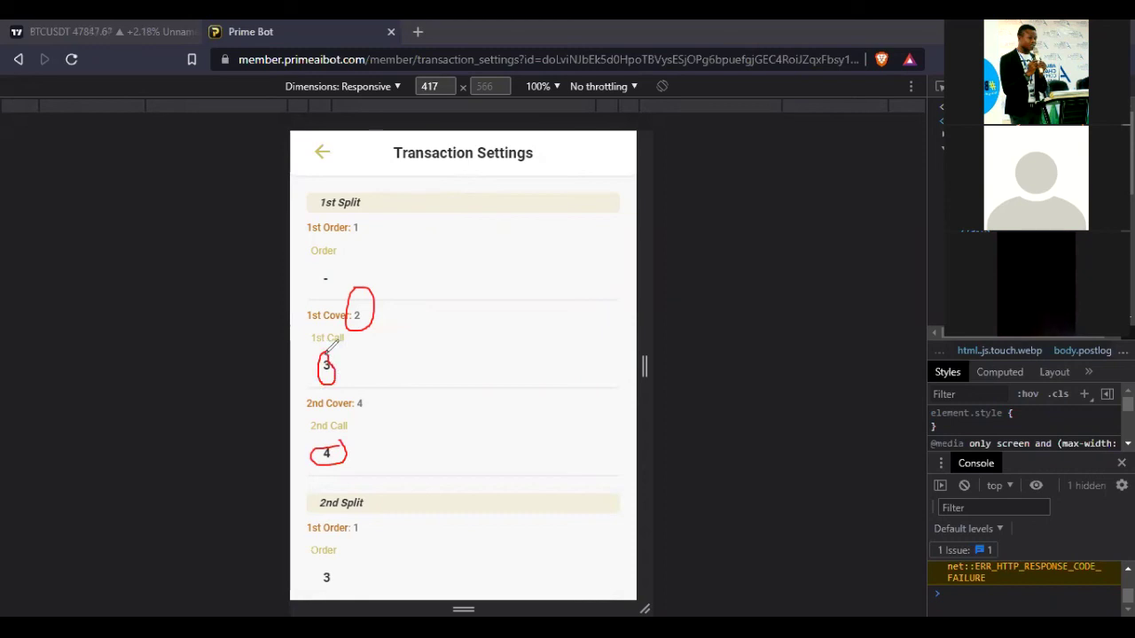
{"action": "mouse_move", "coordinate": [351, 450]}
{"action": "left_mouse_down"}
{"action": "mouse_move", "coordinate": [357, 464]}
{"action": "mouse_move", "coordinate": [379, 442]}
{"action": "left_mouse_up"}
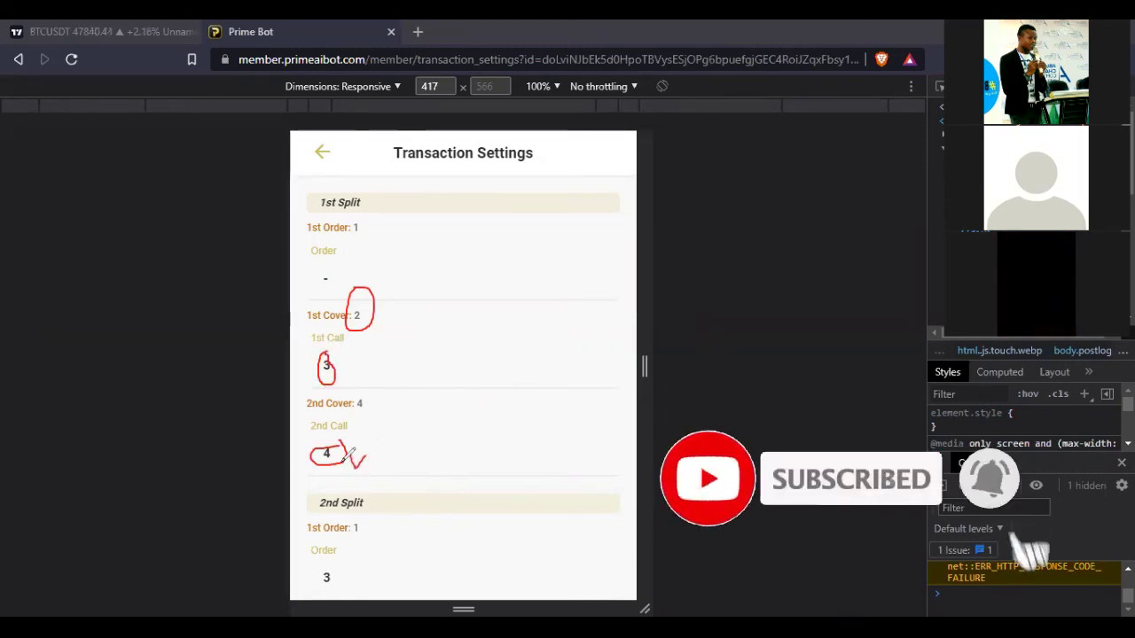
{"action": "mouse_move", "coordinate": [358, 392]}
{"action": "left_mouse_down"}
{"action": "mouse_move", "coordinate": [375, 400]}
{"action": "mouse_move", "coordinate": [373, 375]}
{"action": "mouse_move", "coordinate": [359, 390]}
{"action": "left_mouse_up"}
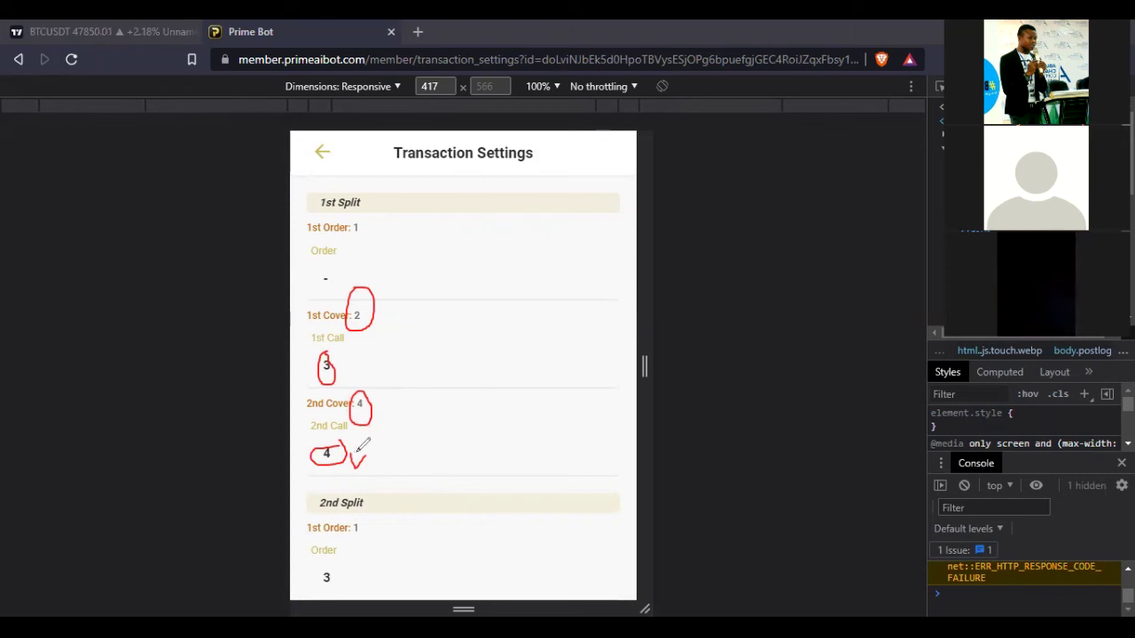
{"action": "left_click_drag", "start_coordinate": [361, 428], "coordinate": [392, 397]}
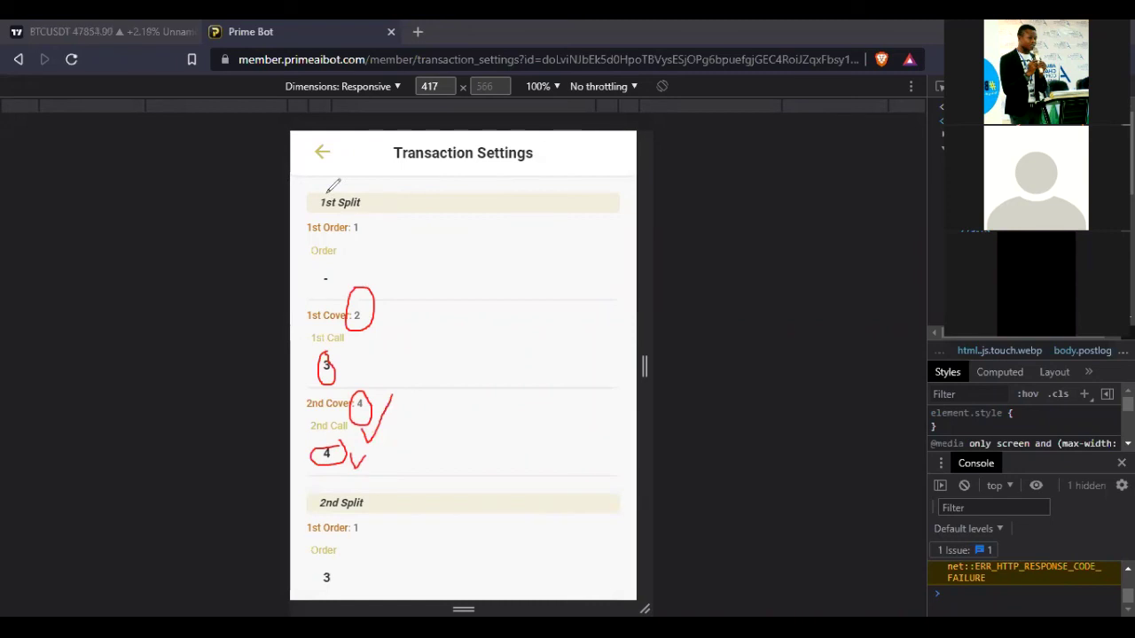
{"action": "mouse_move", "coordinate": [319, 189]}
{"action": "left_mouse_down"}
{"action": "mouse_move", "coordinate": [300, 266]}
{"action": "mouse_move", "coordinate": [317, 468]}
{"action": "mouse_move", "coordinate": [400, 263]}
{"action": "mouse_move", "coordinate": [363, 189]}
{"action": "mouse_move", "coordinate": [322, 193]}
{"action": "left_mouse_up"}
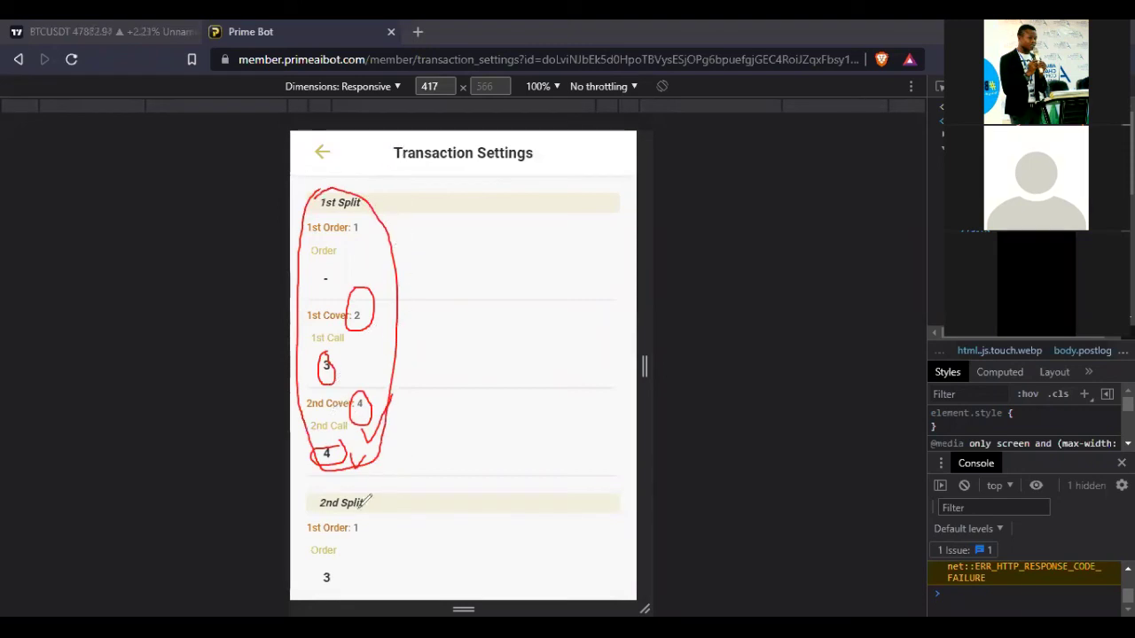
{"action": "mouse_move", "coordinate": [319, 488]}
{"action": "left_mouse_down"}
{"action": "mouse_move", "coordinate": [298, 522]}
{"action": "mouse_move", "coordinate": [372, 542]}
{"action": "mouse_move", "coordinate": [382, 527]}
{"action": "mouse_move", "coordinate": [350, 488]}
{"action": "mouse_move", "coordinate": [317, 492]}
{"action": "left_mouse_up"}
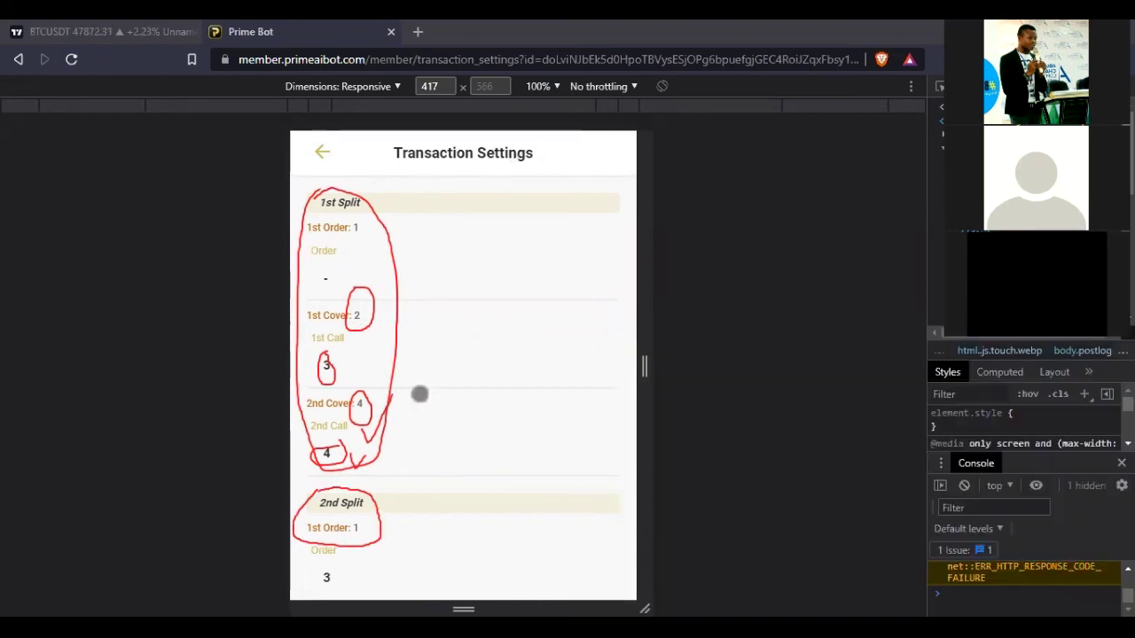
Update the LTC/USDT transaction settings, confirm the update, and circle Start up in red on the LTC/USDT page.
{"action": "scroll", "coordinate": [419, 395], "scroll_direction": "down", "scroll_amount": 10}
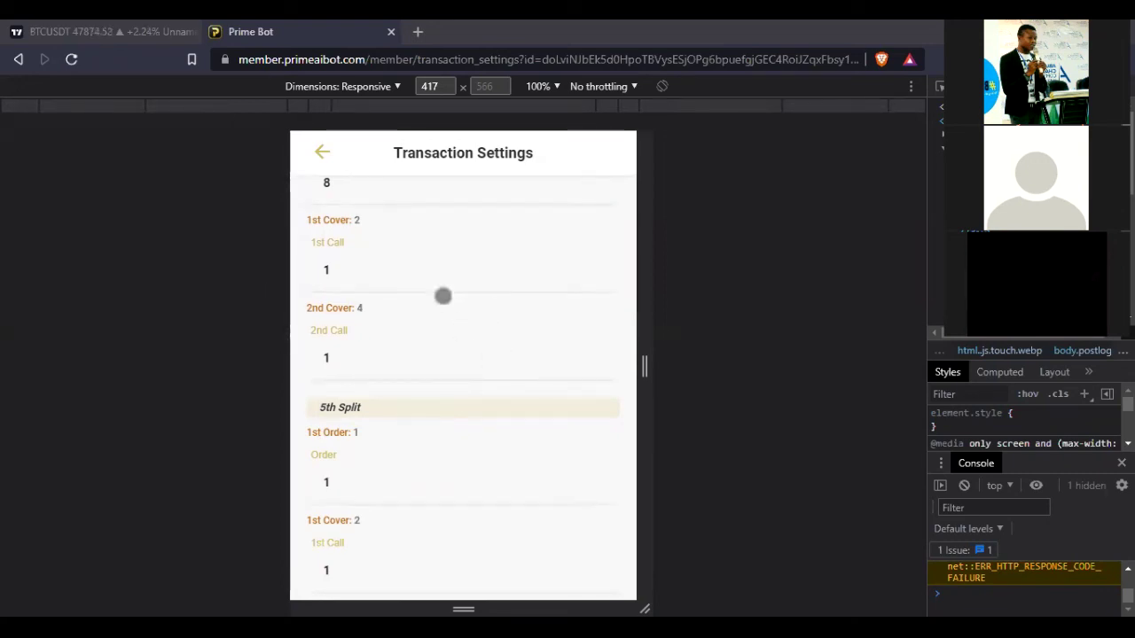
{"action": "scroll", "coordinate": [417, 319], "scroll_direction": "up", "scroll_amount": 4}
{"action": "scroll", "coordinate": [417, 319], "scroll_direction": "up", "scroll_amount": 12}
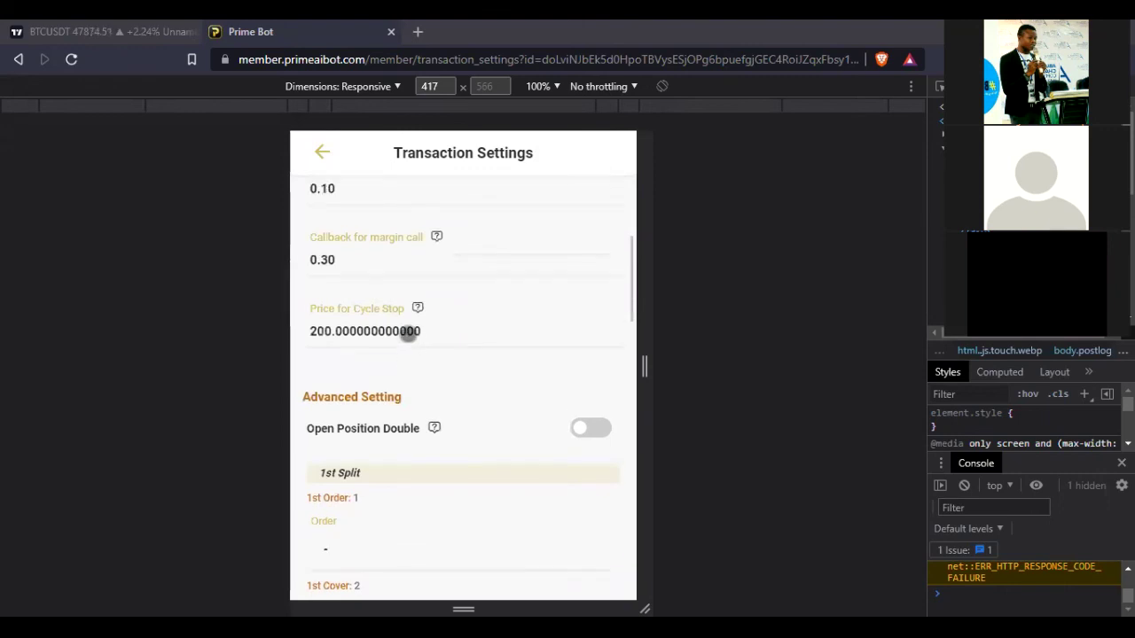
{"action": "scroll", "coordinate": [404, 369], "scroll_direction": "up", "scroll_amount": 1}
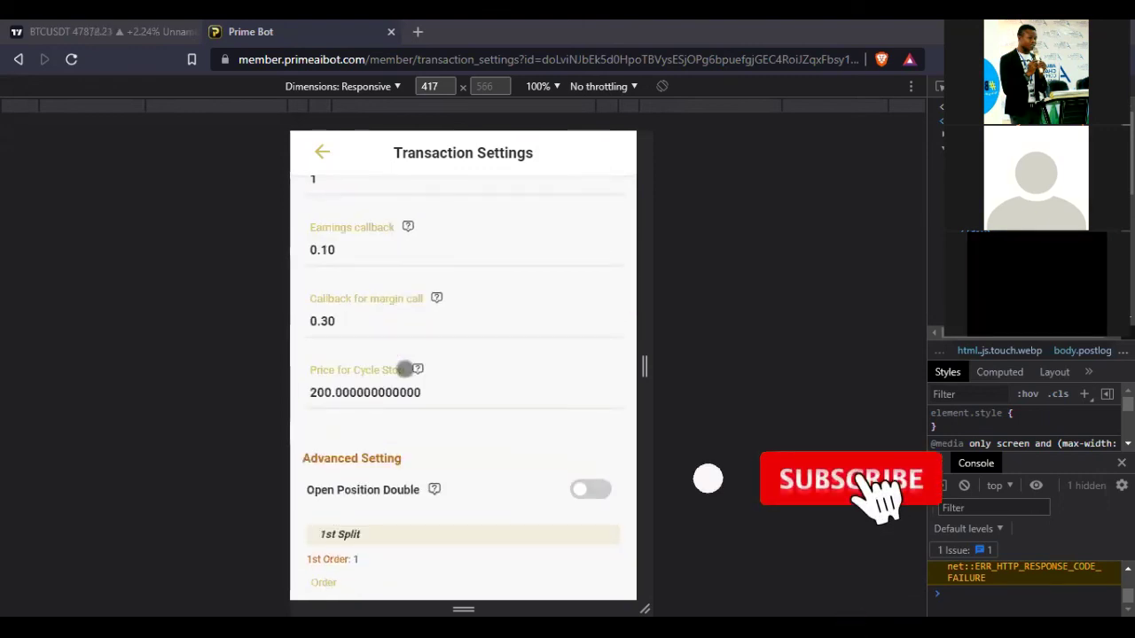
{"action": "scroll", "coordinate": [471, 446], "scroll_direction": "down", "scroll_amount": 10}
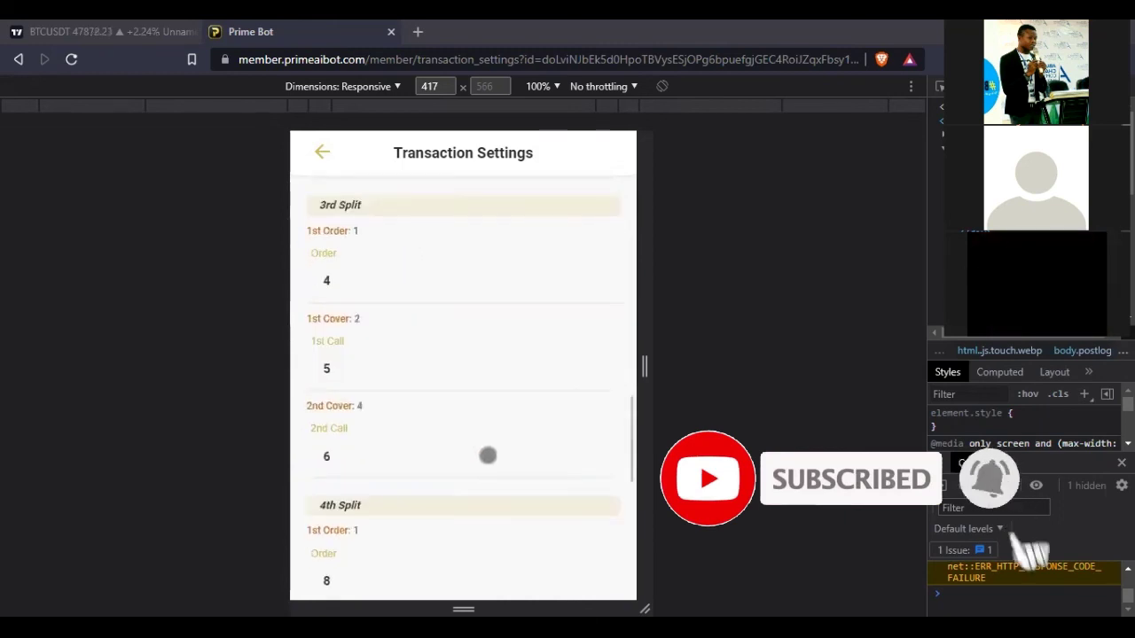
{"action": "scroll", "coordinate": [493, 470], "scroll_direction": "down", "scroll_amount": 4}
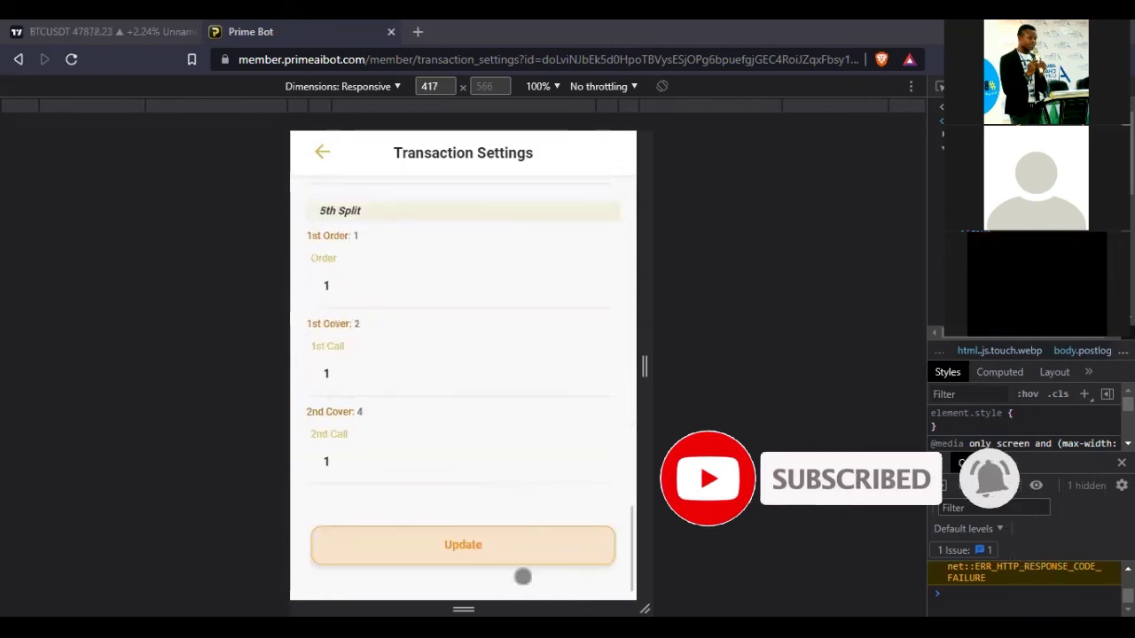
{"action": "left_click", "coordinate": [454, 554]}
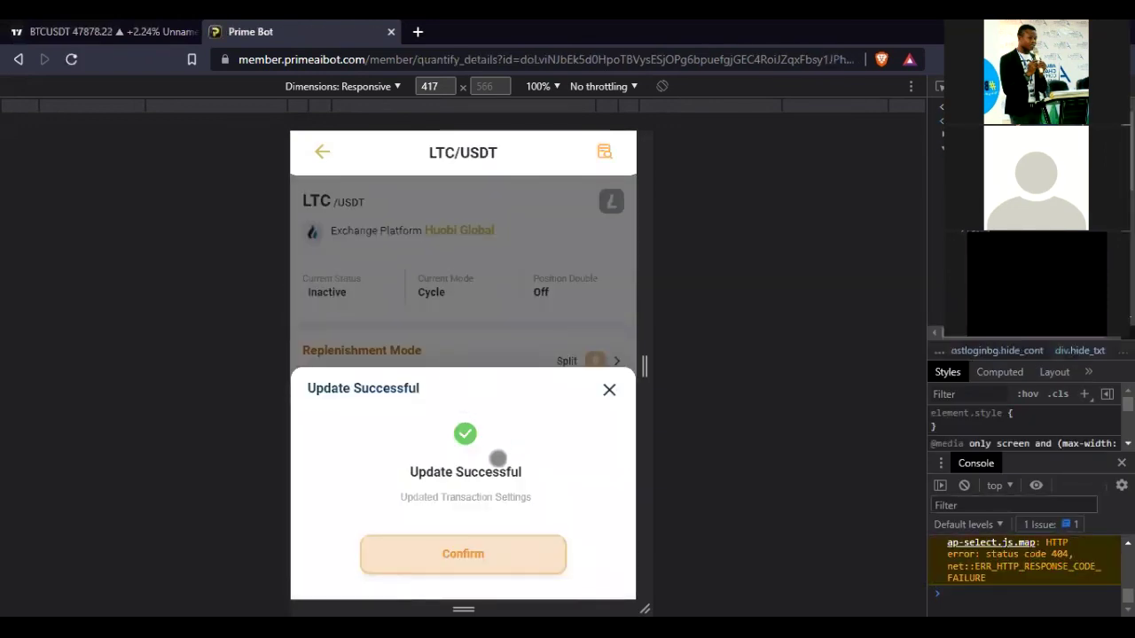
{"action": "left_click", "coordinate": [466, 556]}
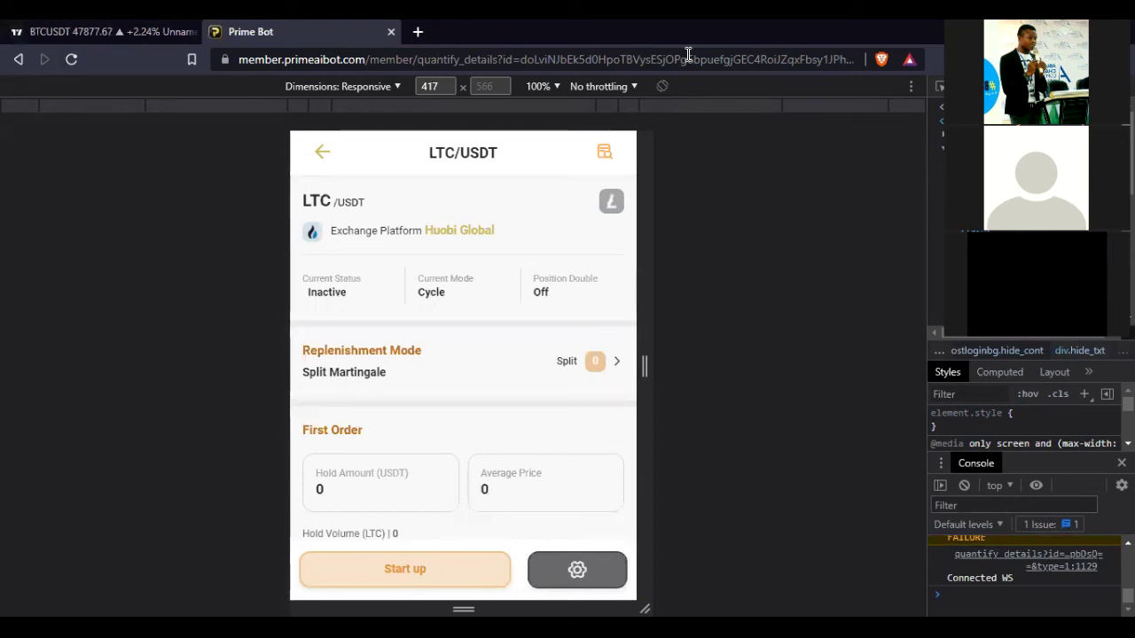
{"action": "mouse_move", "coordinate": [393, 583]}
{"action": "left_mouse_down"}
{"action": "mouse_move", "coordinate": [467, 552]}
{"action": "mouse_move", "coordinate": [347, 543]}
{"action": "left_mouse_up"}
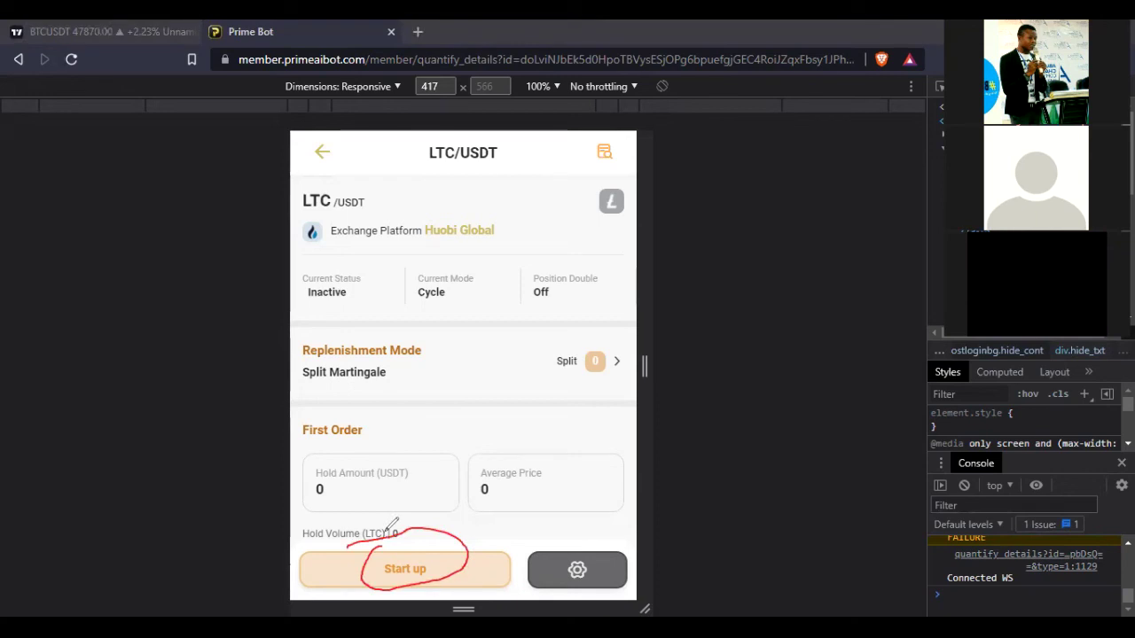